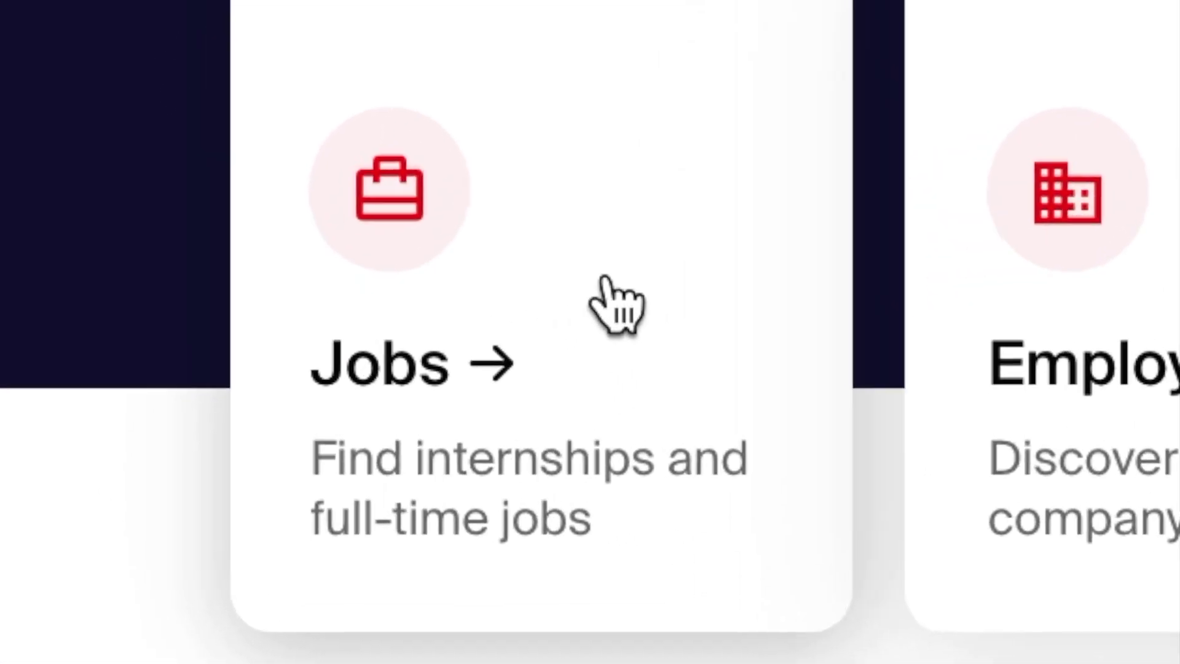
# - Open the Jobs card on the Handshake home page to list 5.4K jobs
pyautogui.click(606, 281)
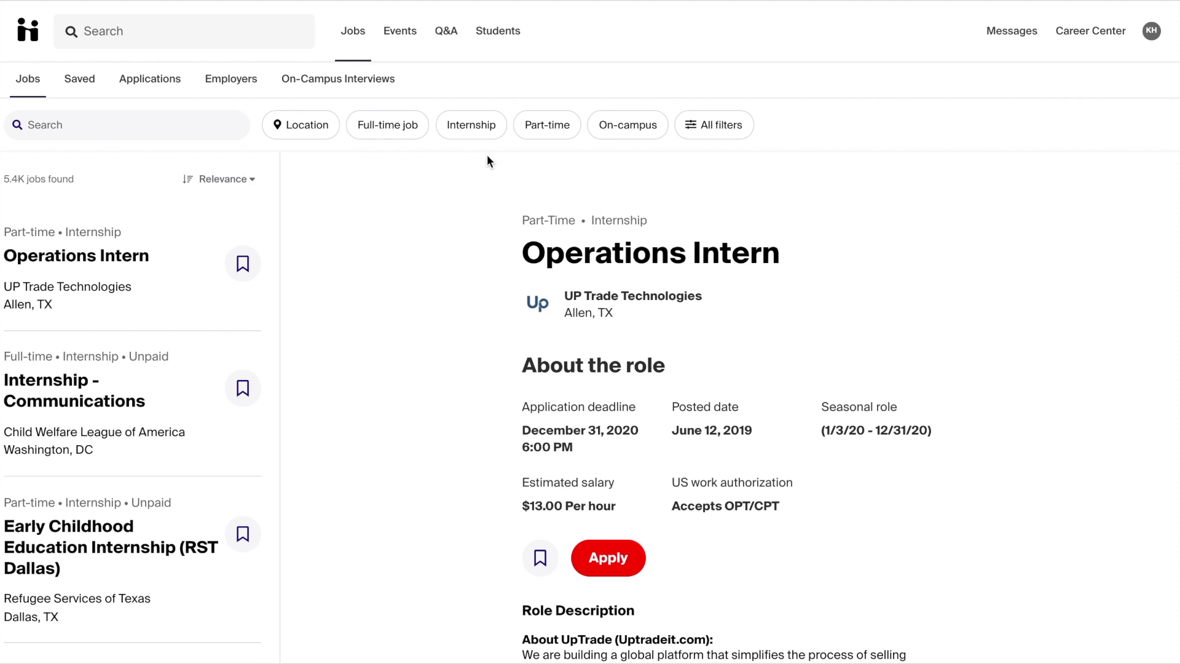
# - Apply the Internship filter chip, cutting results from 5.4K to 961 jobs
pyautogui.click(471, 124)
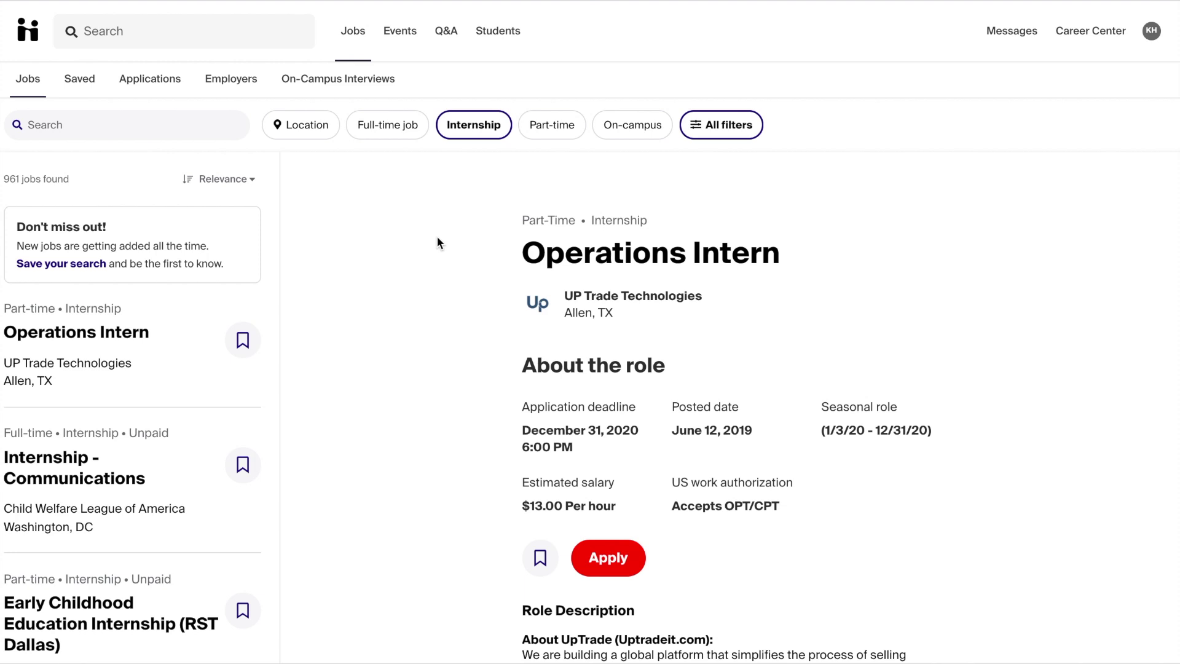
# - Review every category in the All filters dialog, then show the 708 internship results
pyautogui.click(717, 131)
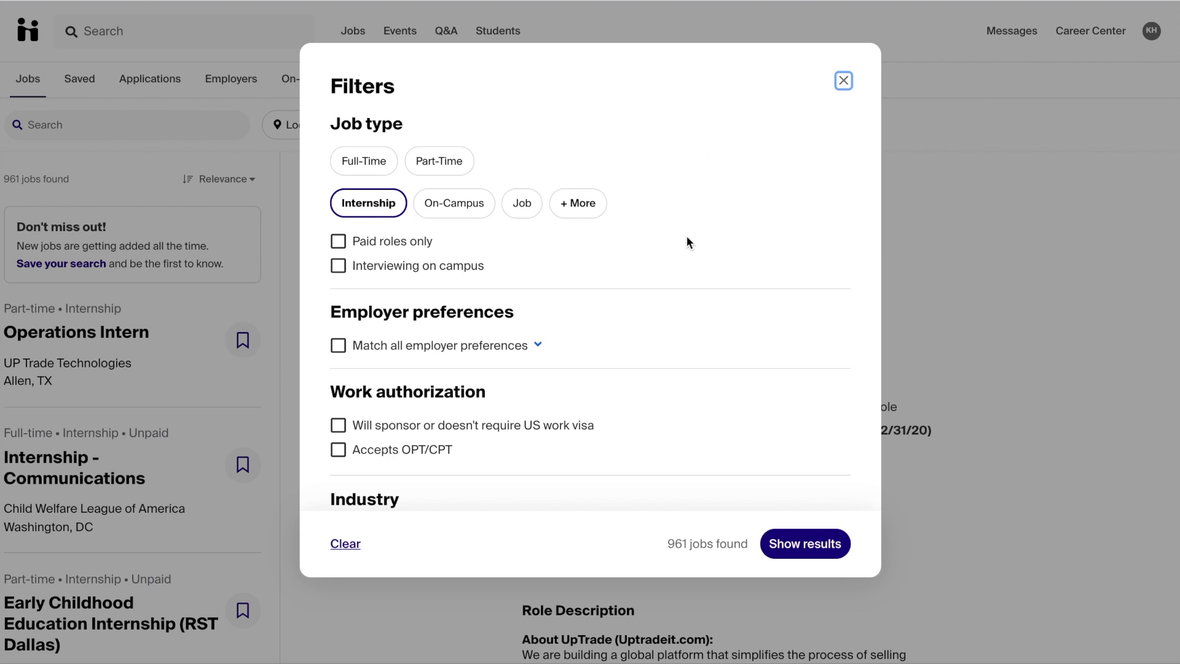
pyautogui.scroll(-1, 687, 240)
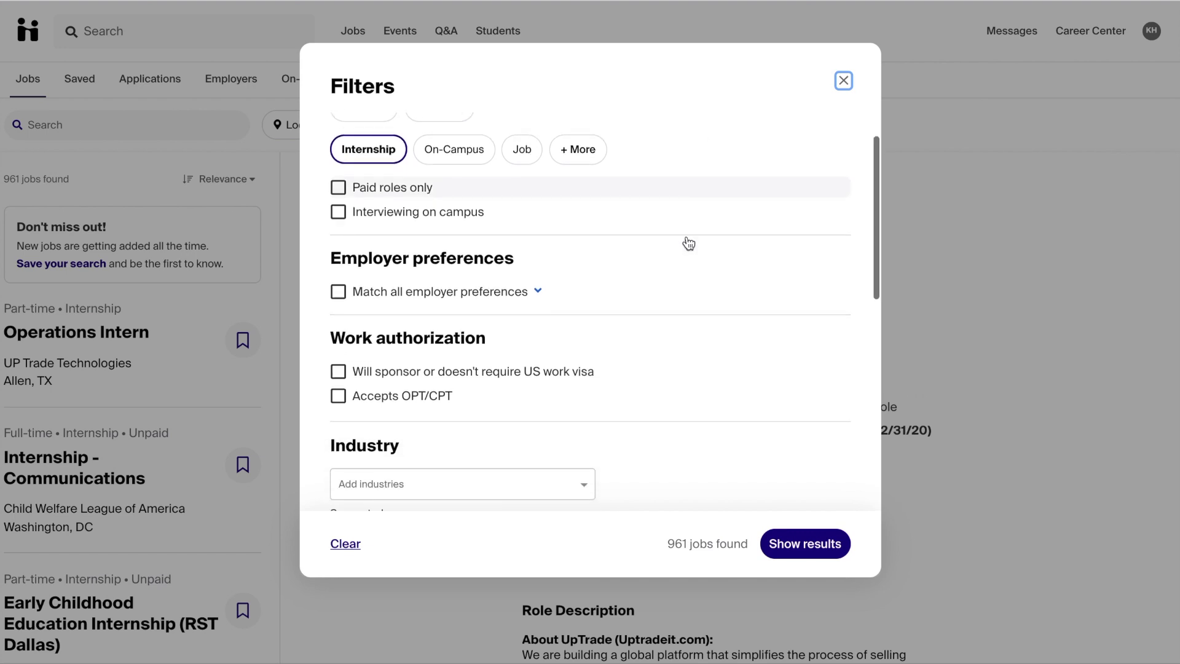
pyautogui.scroll(-1, 688, 243)
pyautogui.scroll(-3, 689, 243)
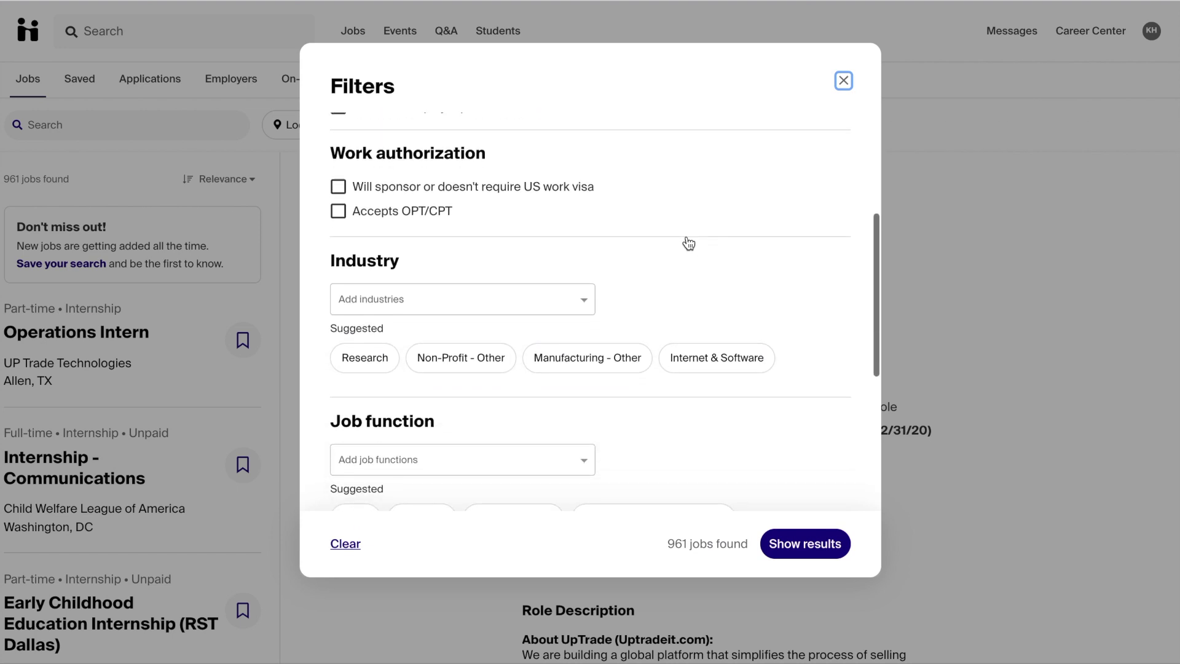
pyautogui.scroll(-2, 688, 240)
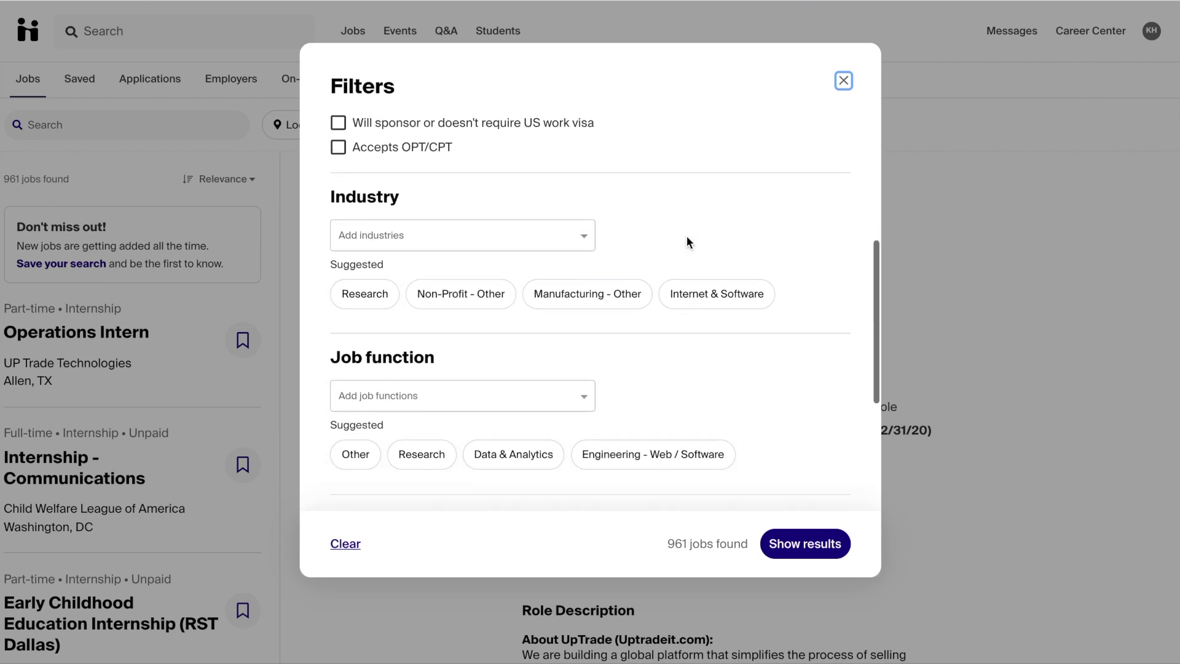
pyautogui.scroll(-3, 688, 241)
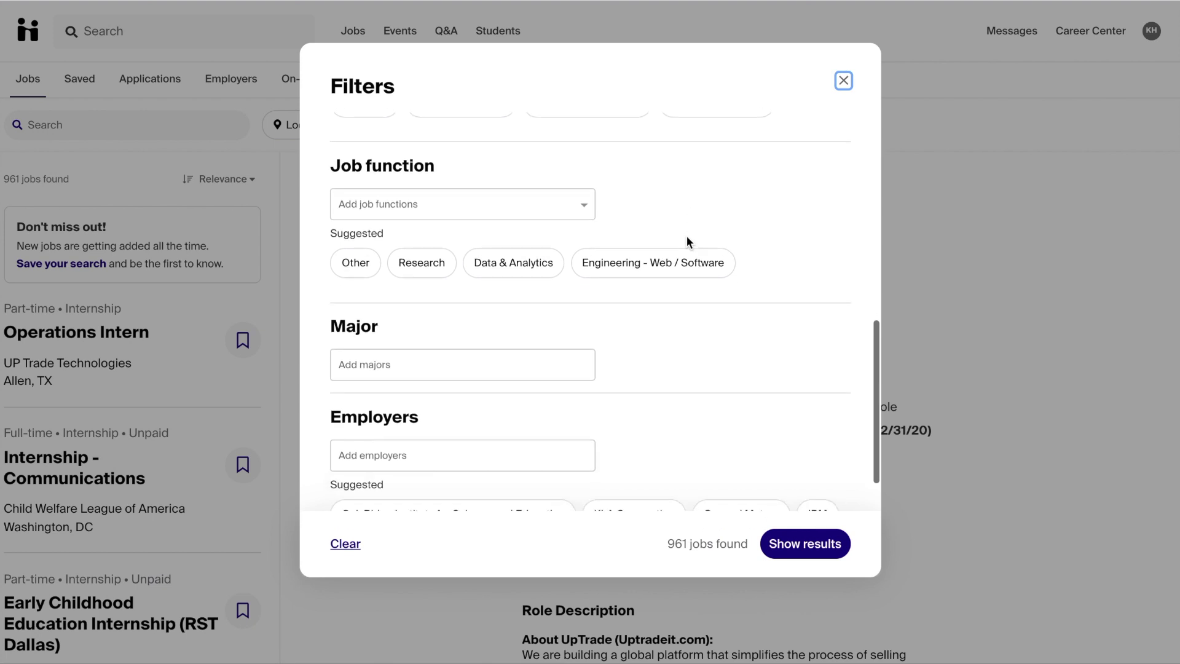
pyautogui.scroll(-1, 687, 235)
pyautogui.scroll(3, 687, 235)
pyautogui.scroll(3, 687, 236)
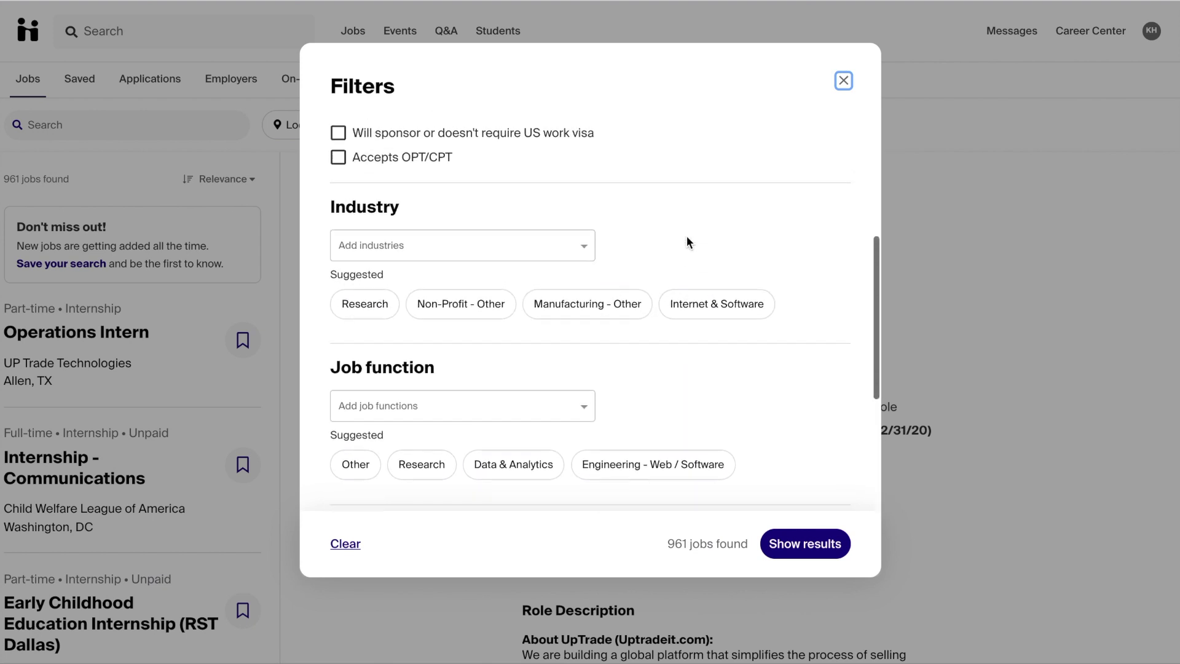
pyautogui.scroll(5, 687, 236)
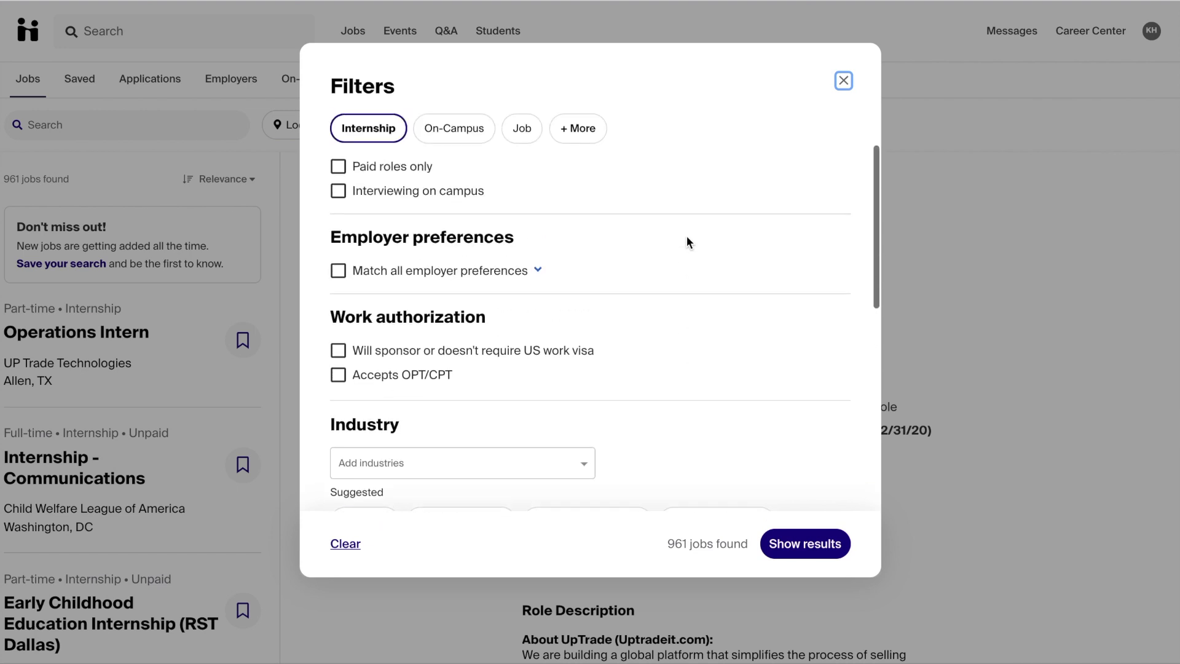
pyautogui.click(799, 534)
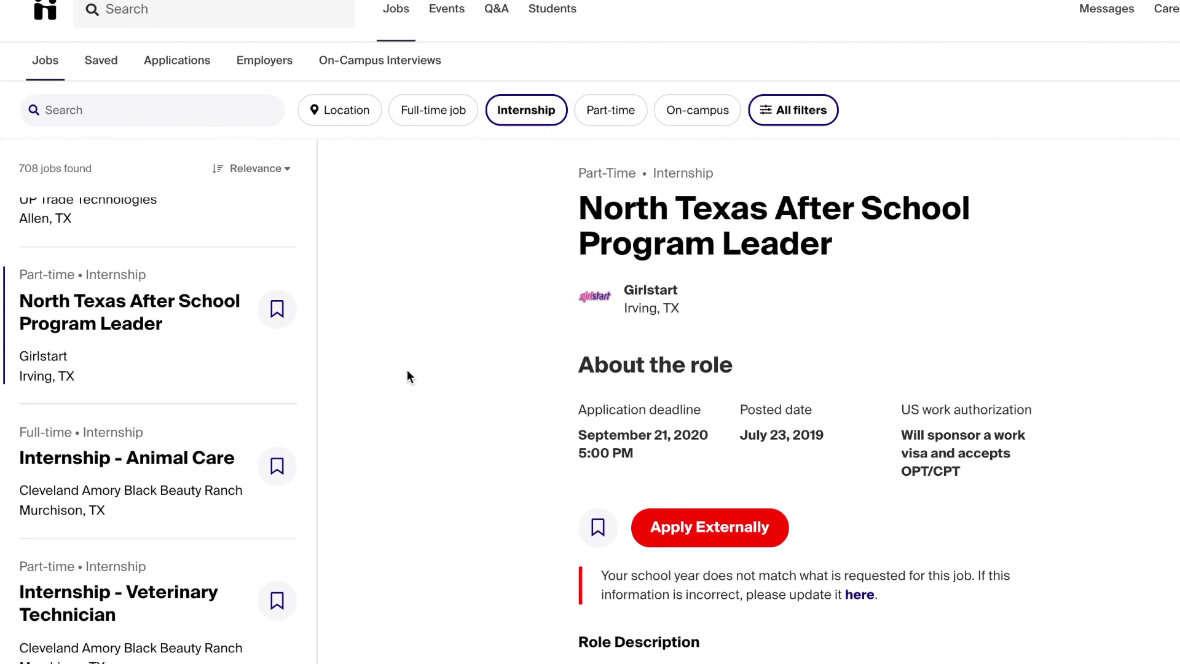
# - Bookmark the North Texas After School Program Leader job and switch to the Employers list
pyautogui.click(276, 309)
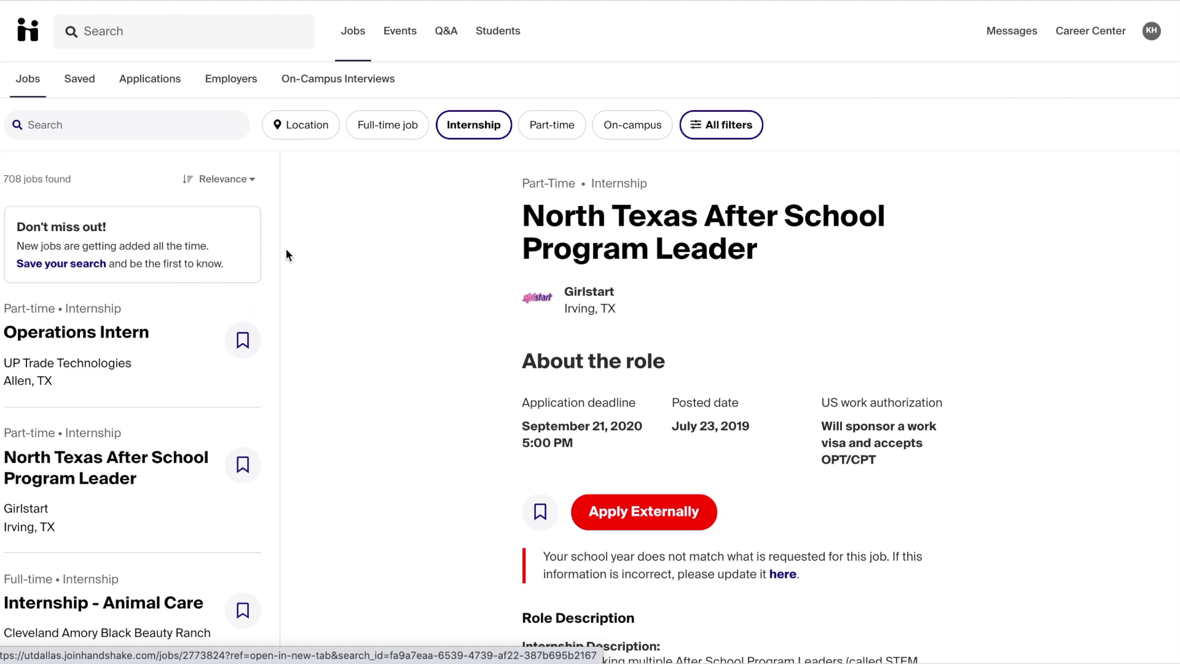
pyautogui.click(239, 88)
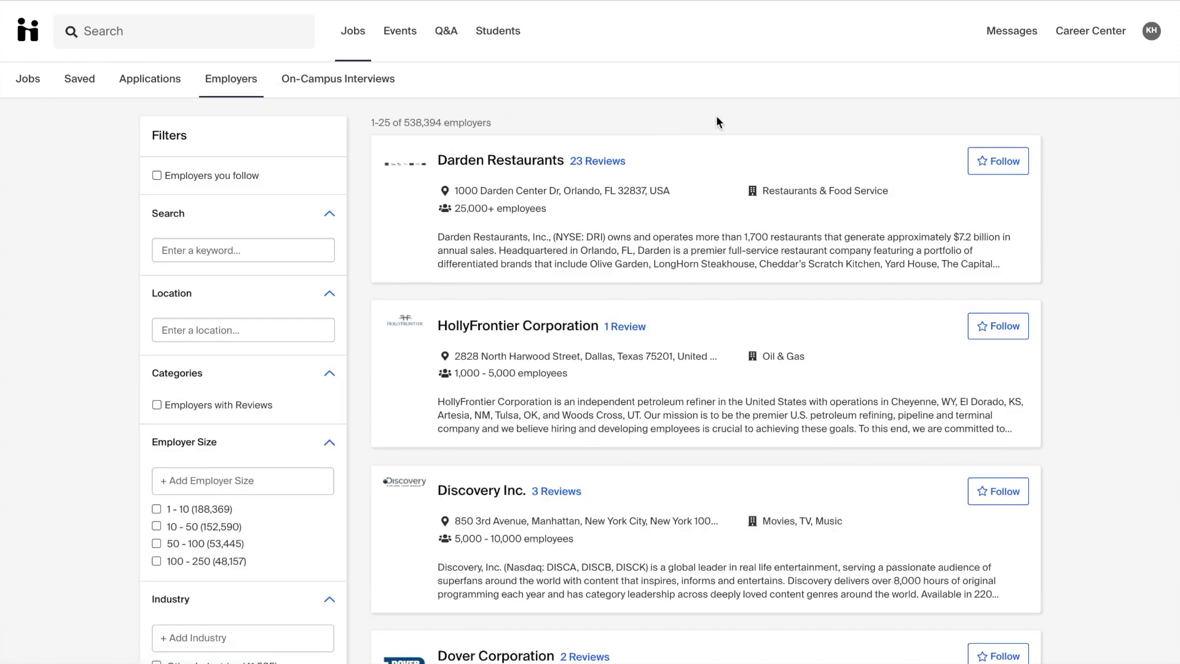
# - Follow Discovery Inc. in the employer list, then return to the Jobs search
pyautogui.scroll(-3, 1038, 164)
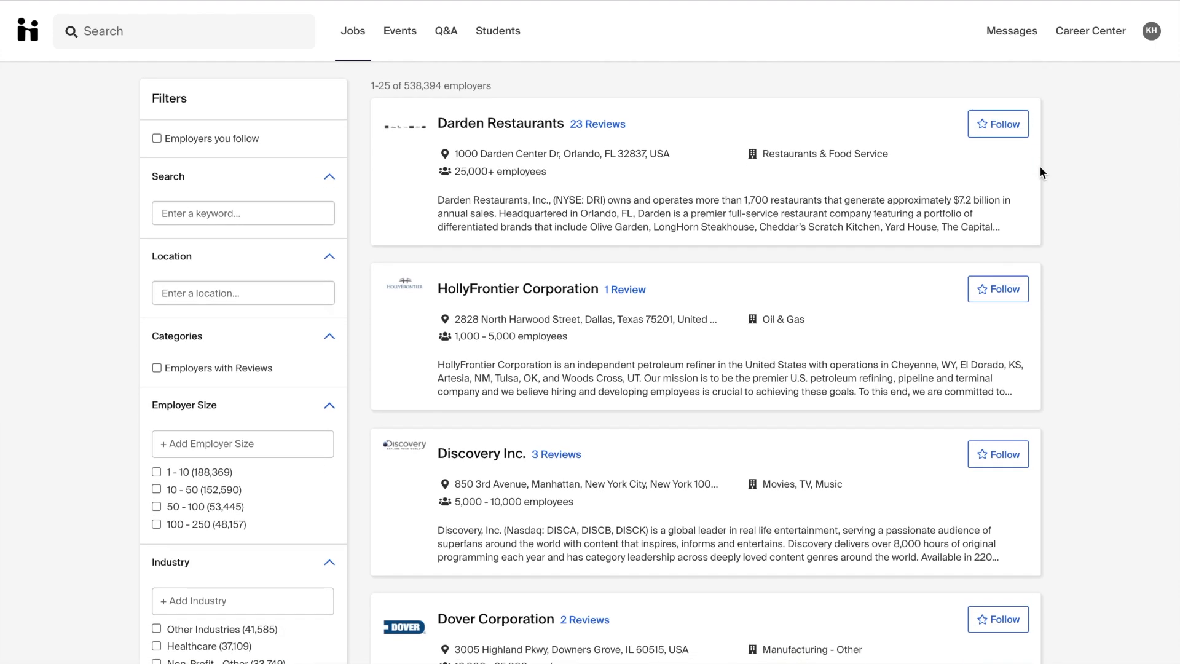
pyautogui.scroll(-3, 1040, 168)
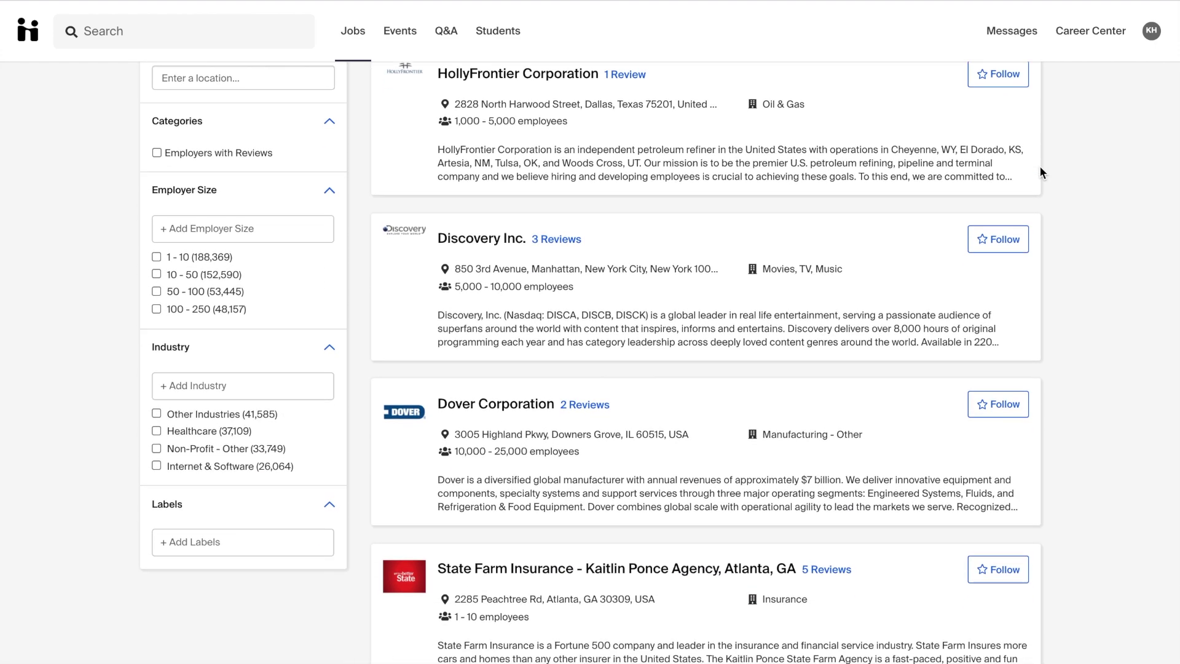
pyautogui.click(1000, 206)
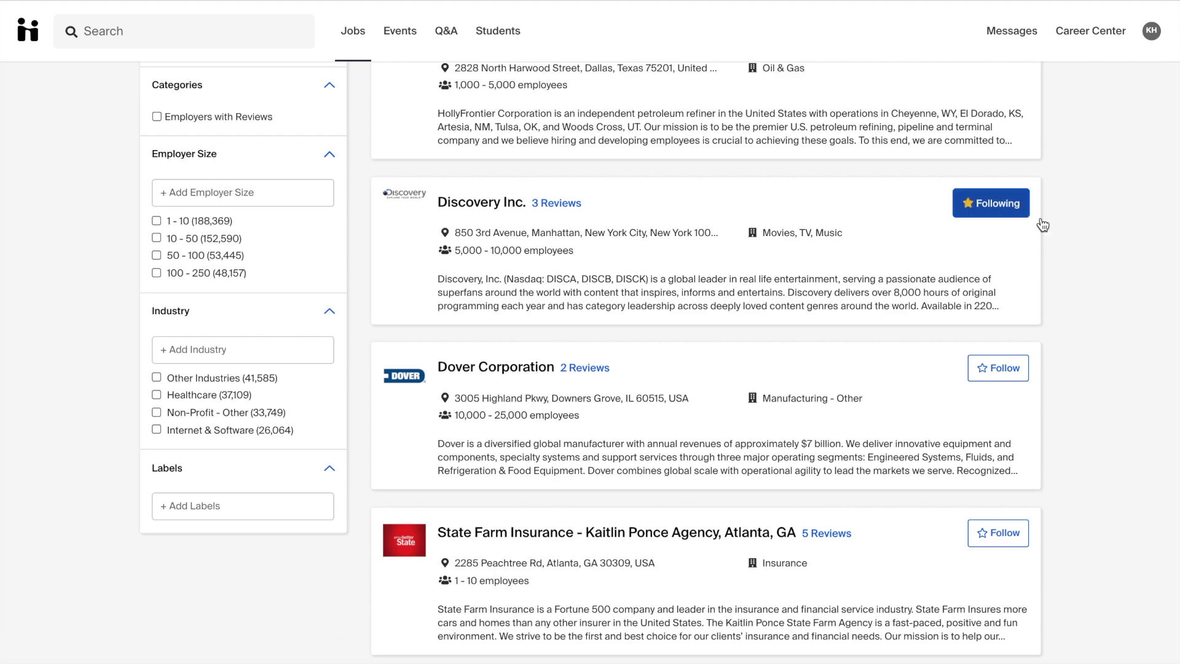
pyautogui.scroll(-2, 1057, 235)
pyautogui.scroll(6, 1057, 235)
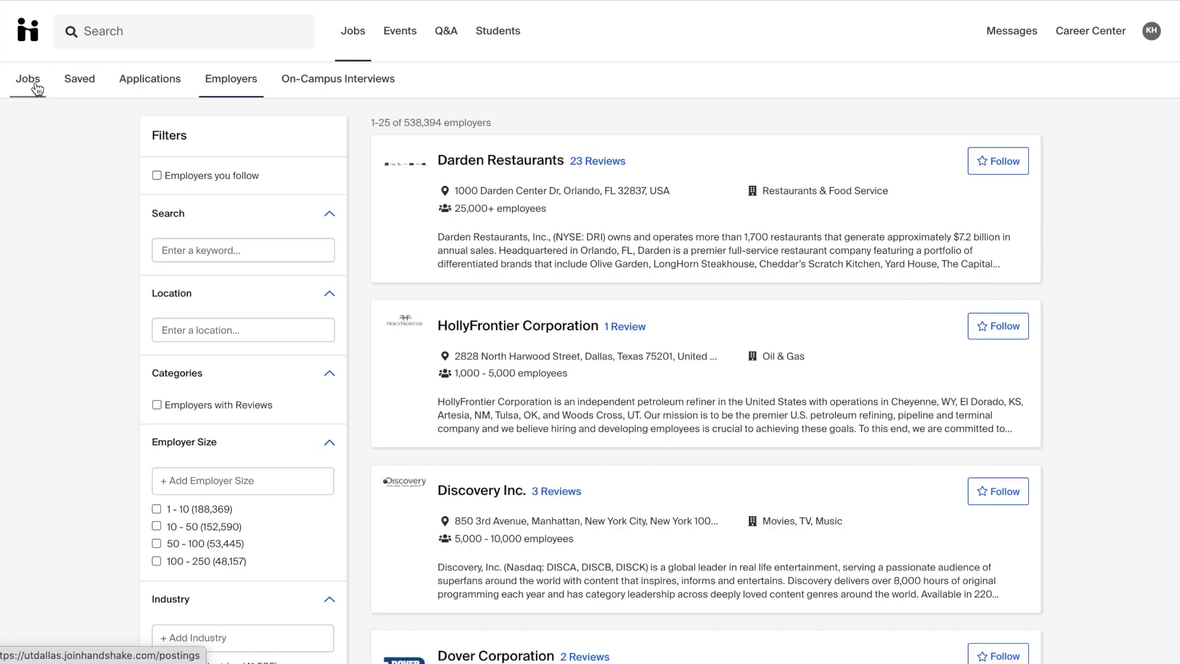
pyautogui.click(36, 86)
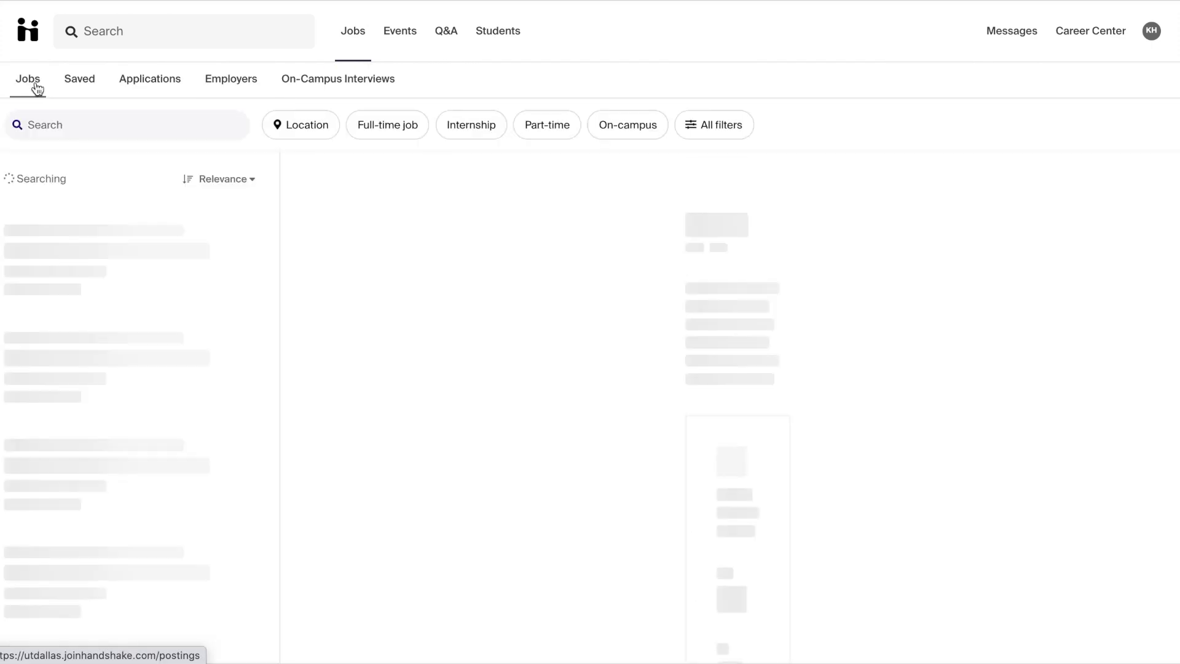
# - Search jobs for 'marketing' and restrict to internships, giving 315 results
pyautogui.click(78, 131)
pyautogui.write('ma')
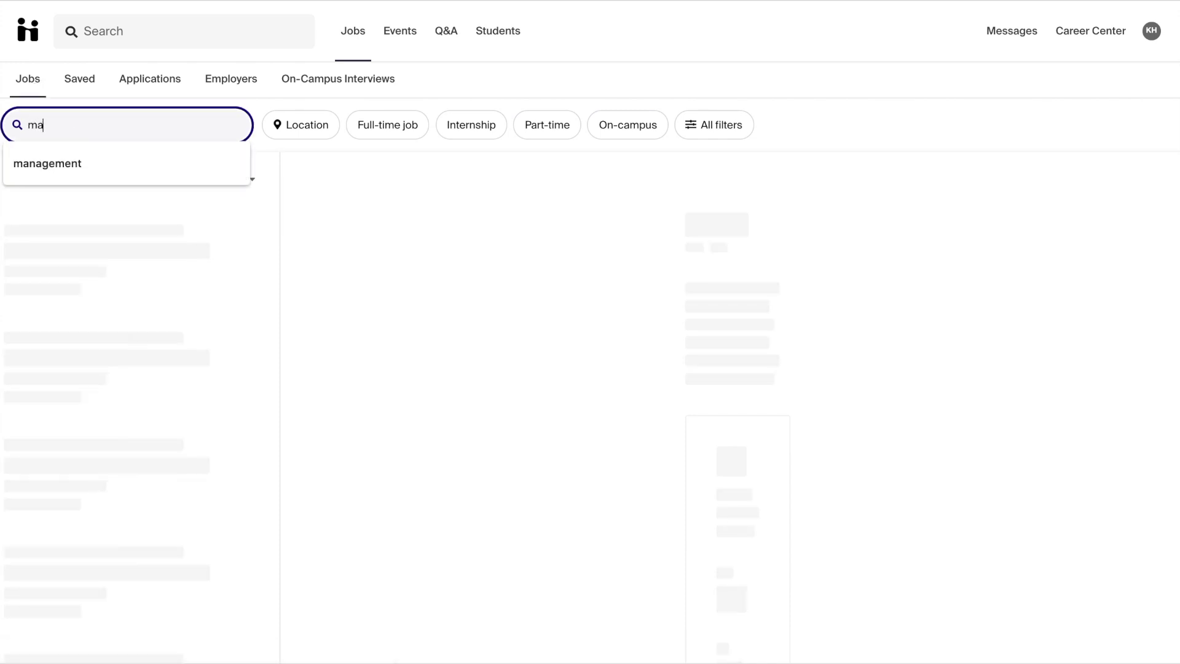
pyautogui.write('rketing')
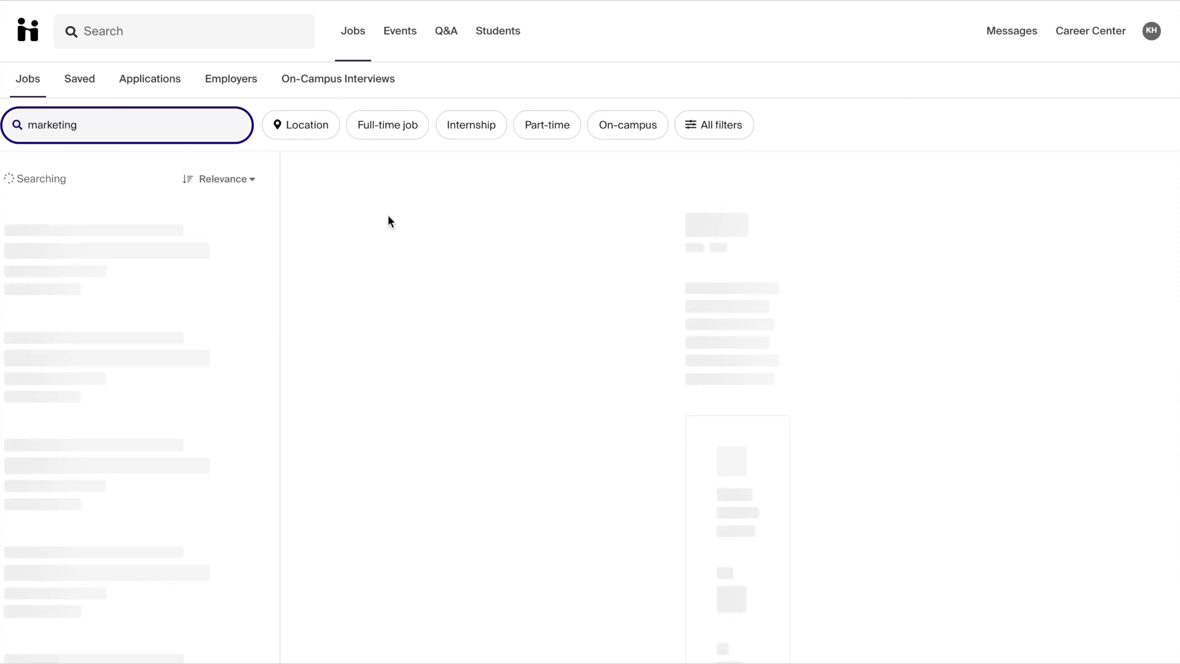
pyautogui.click(473, 128)
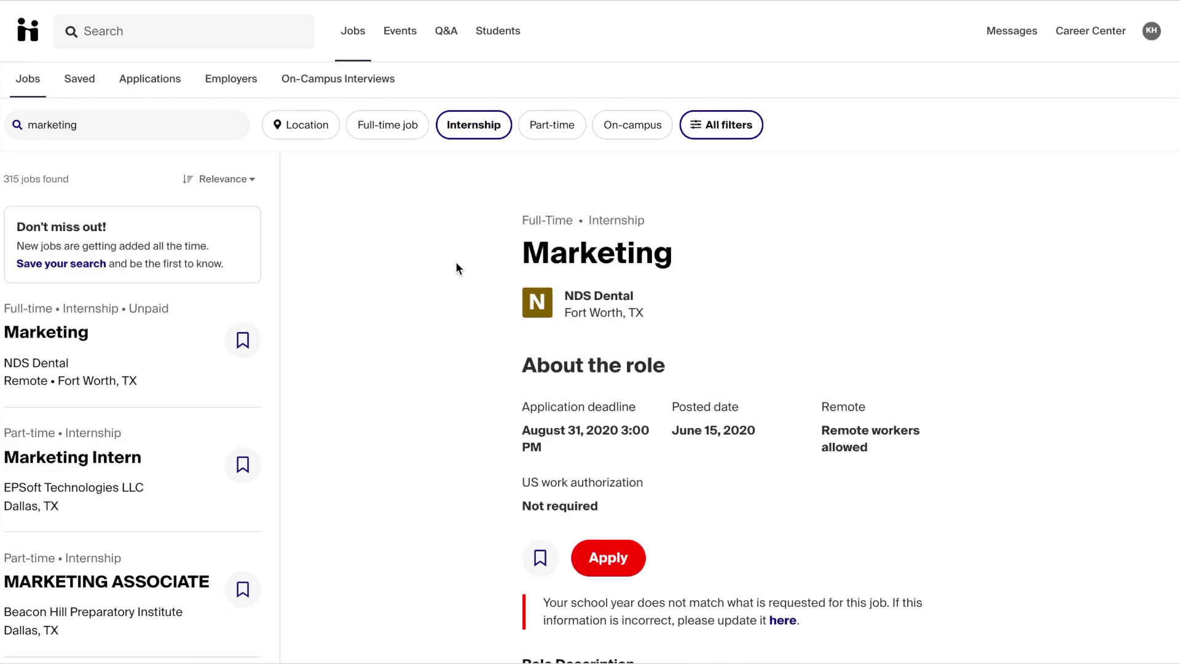
# - In All filters, tick Paid roles only and expand employer preferences, then show 219 results
pyautogui.click(741, 134)
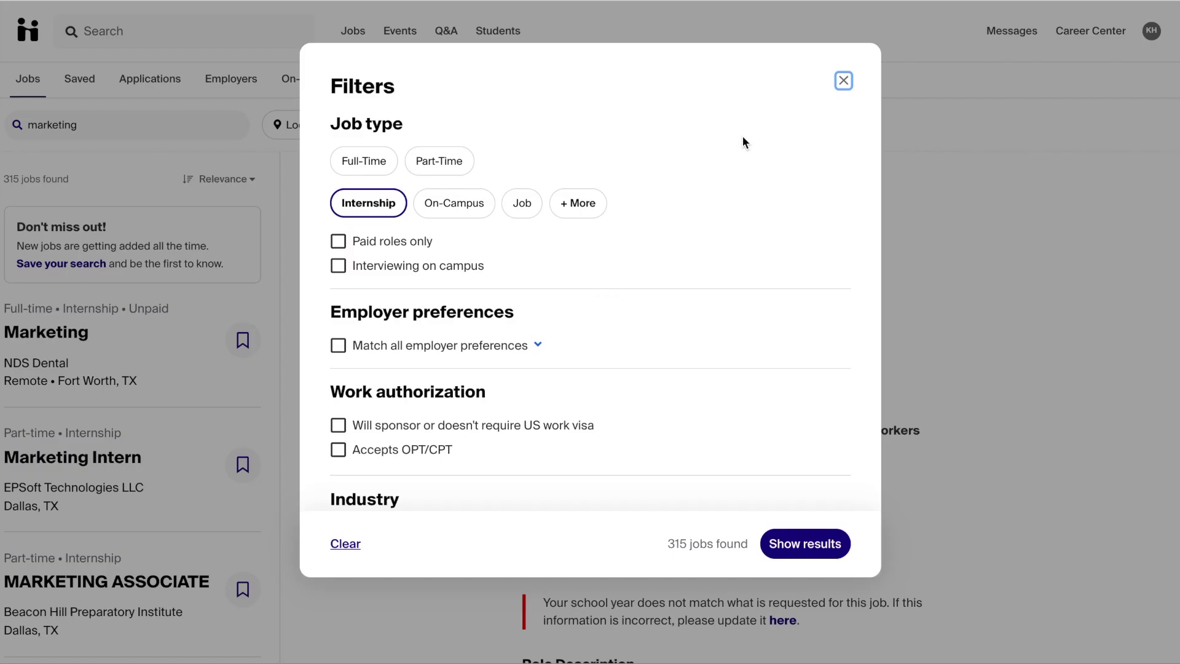
pyautogui.click(346, 247)
pyautogui.scroll(-2, 554, 356)
pyautogui.scroll(-3, 553, 353)
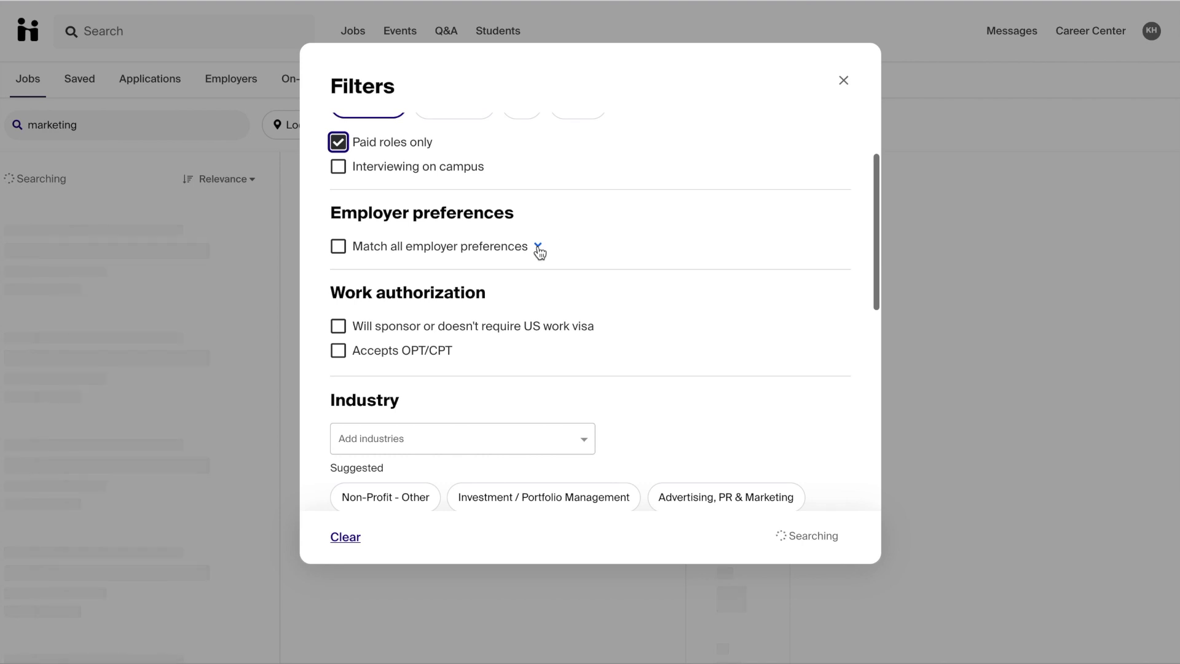
pyautogui.click(538, 246)
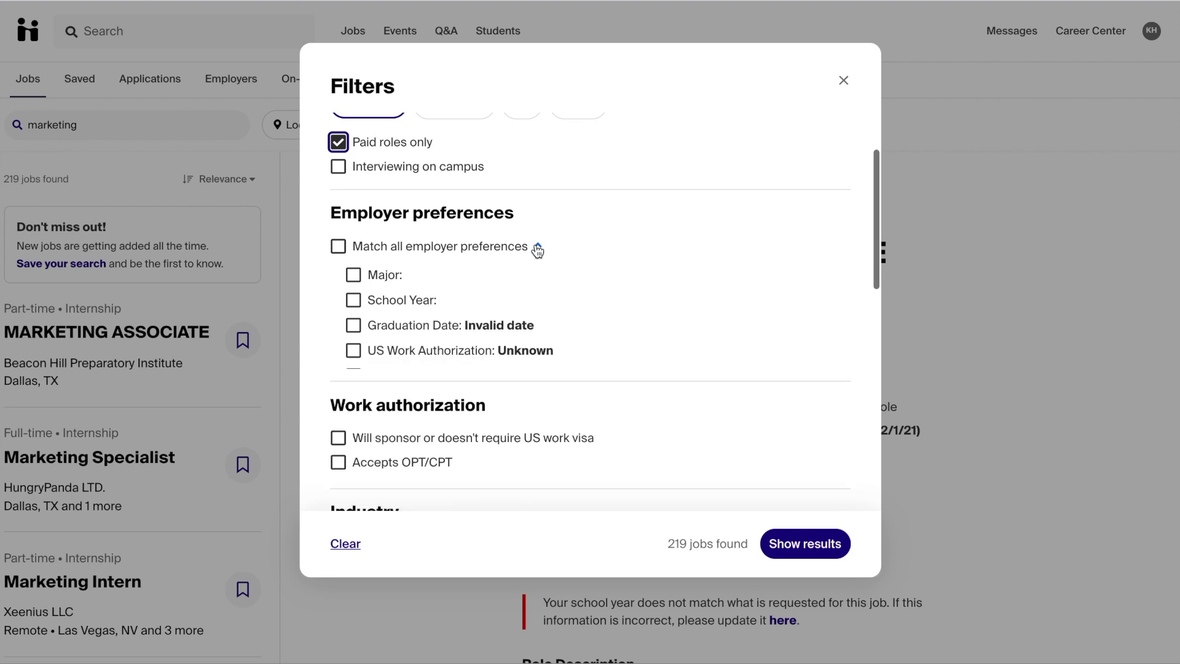
pyautogui.scroll(-3, 606, 385)
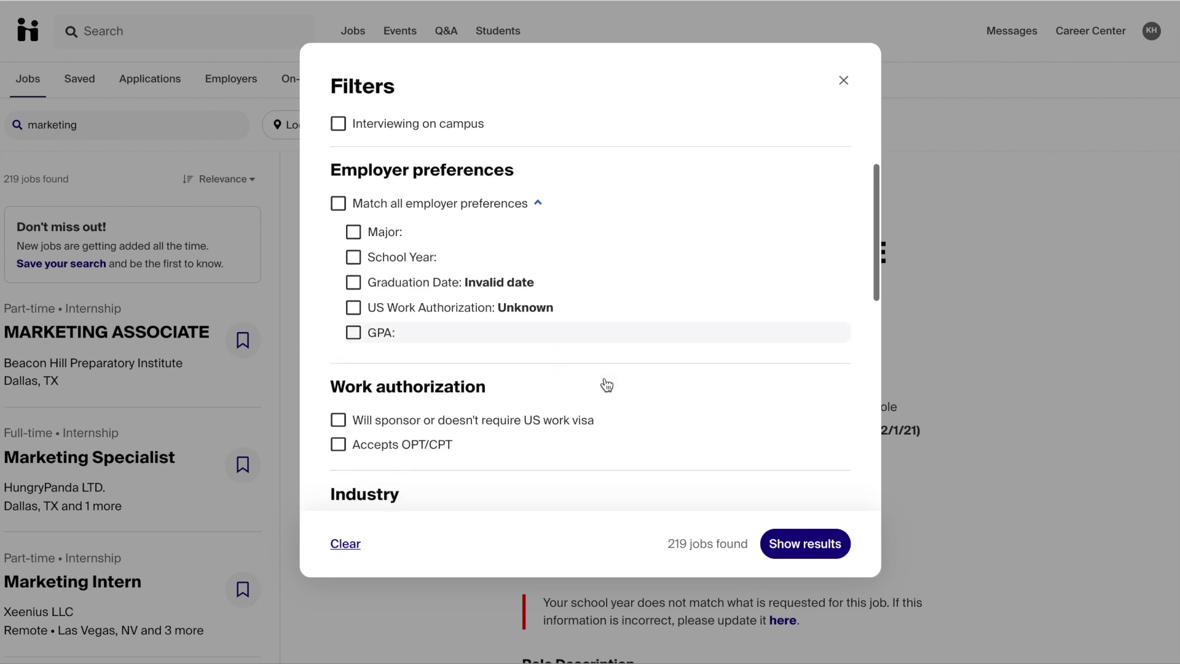
pyautogui.scroll(-1, 605, 385)
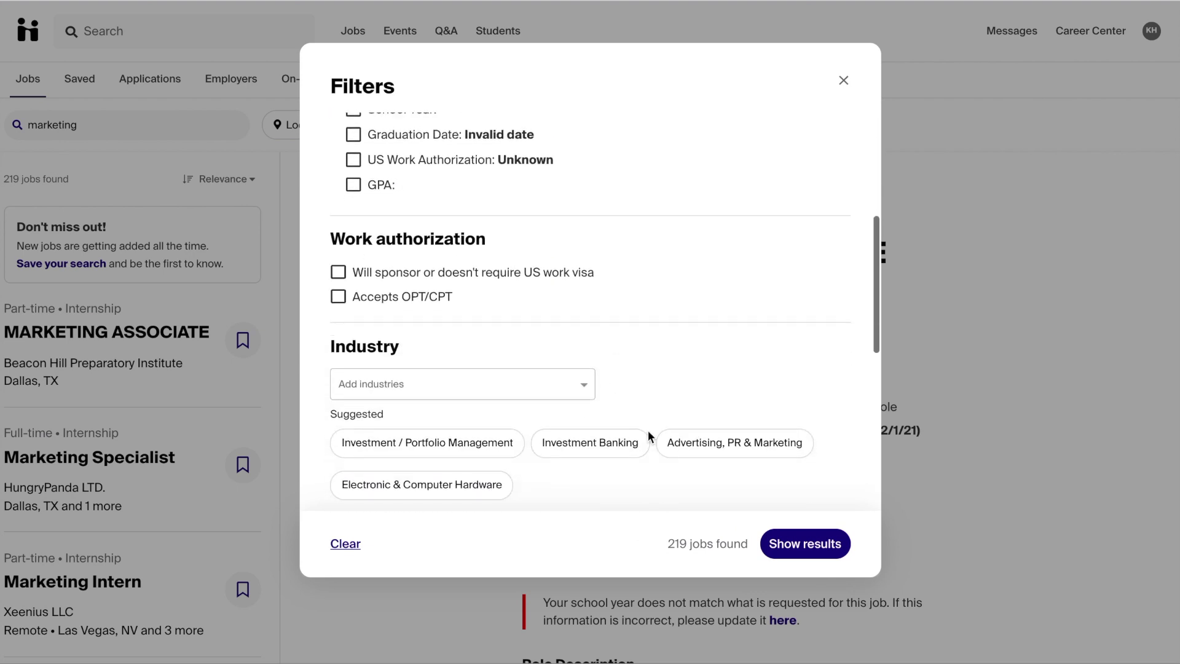
pyautogui.click(791, 544)
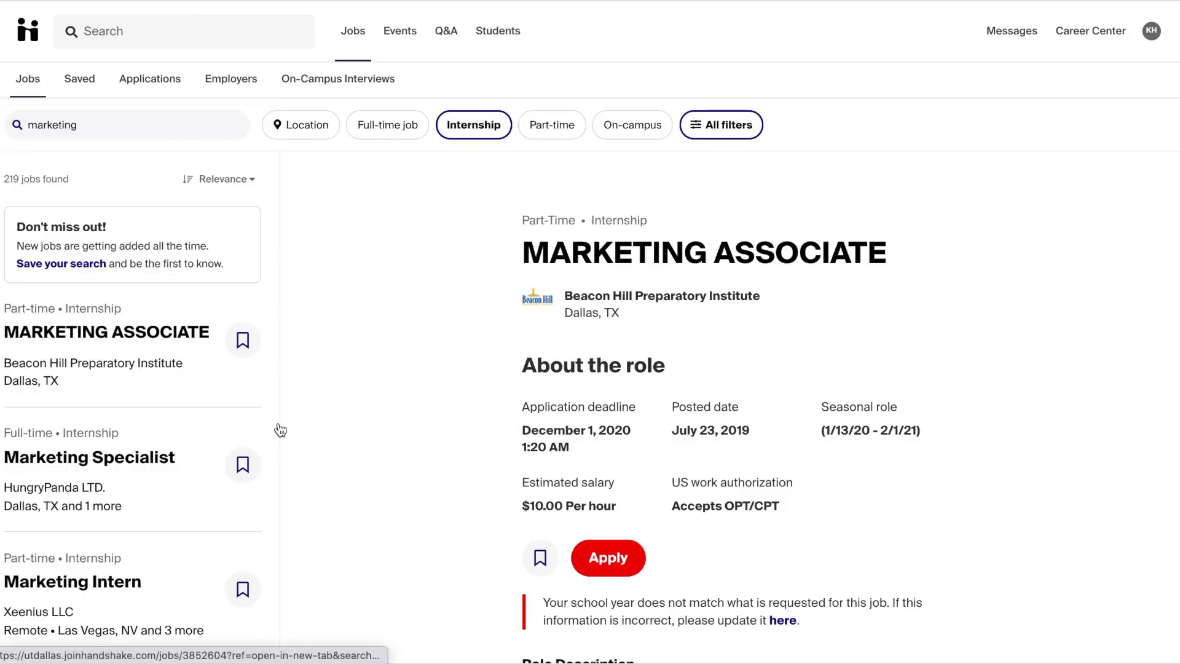
pyautogui.click(165, 496)
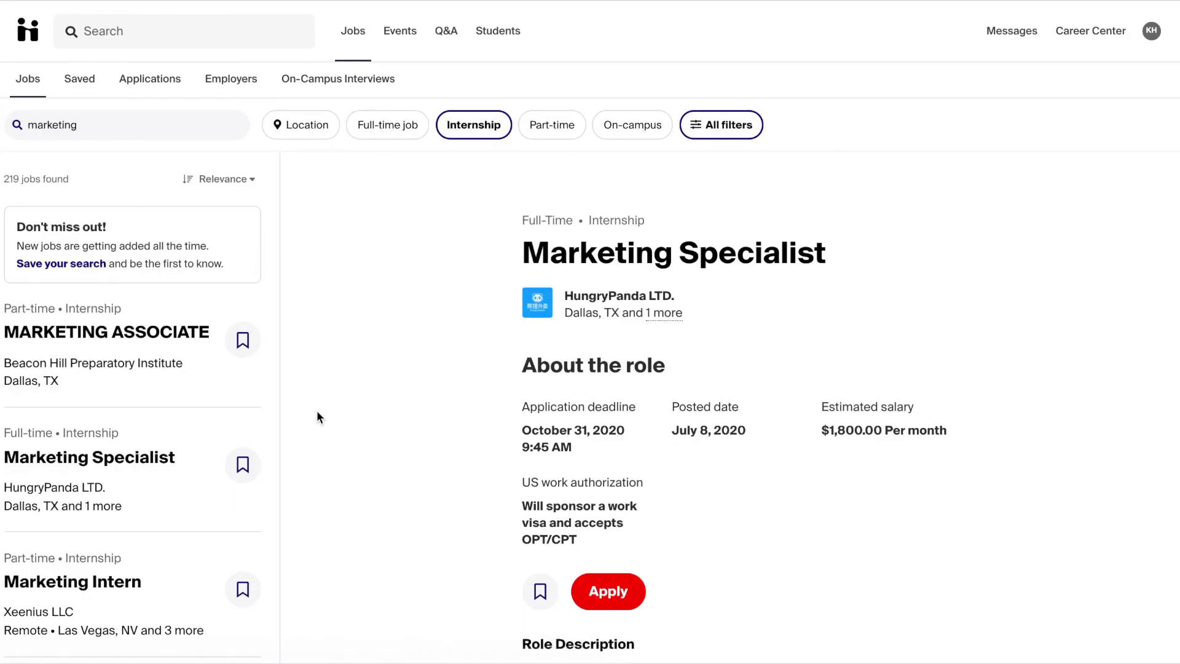
pyautogui.scroll(-5, 318, 416)
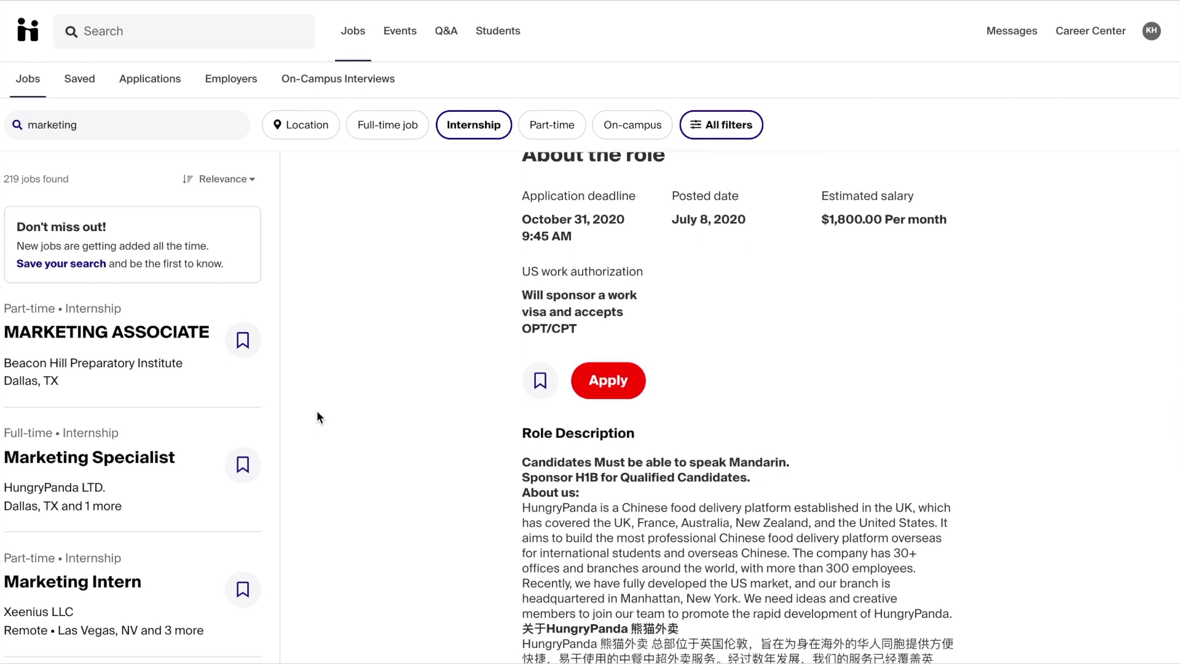
pyautogui.scroll(-6, 318, 417)
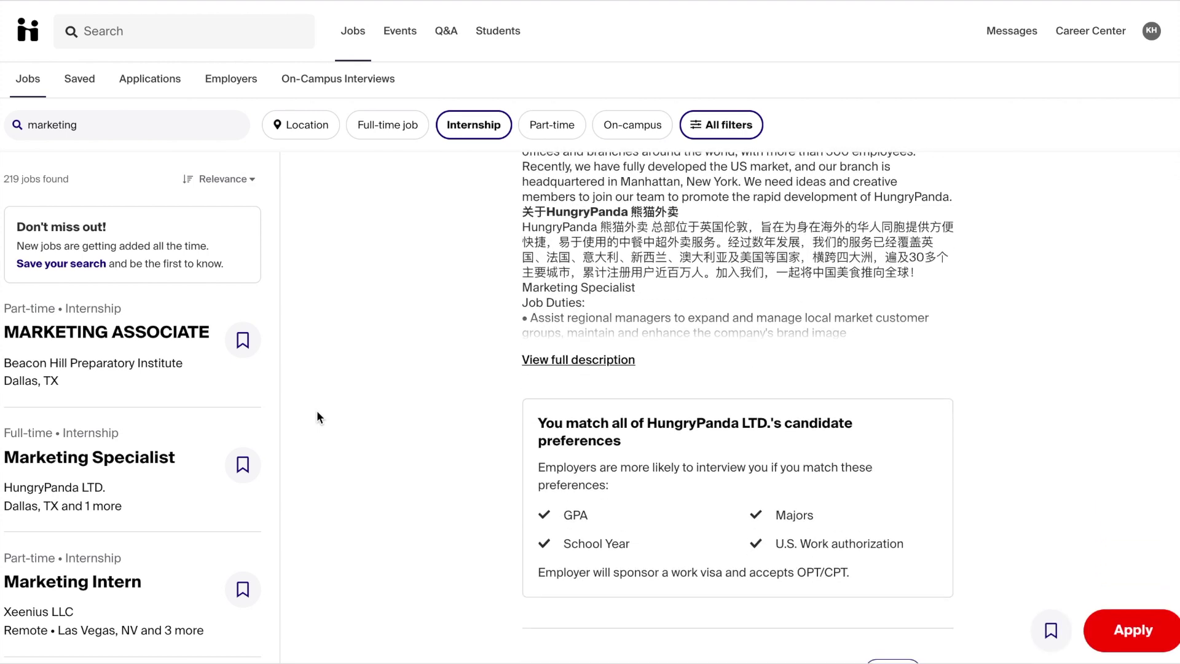
pyautogui.scroll(-6, 317, 412)
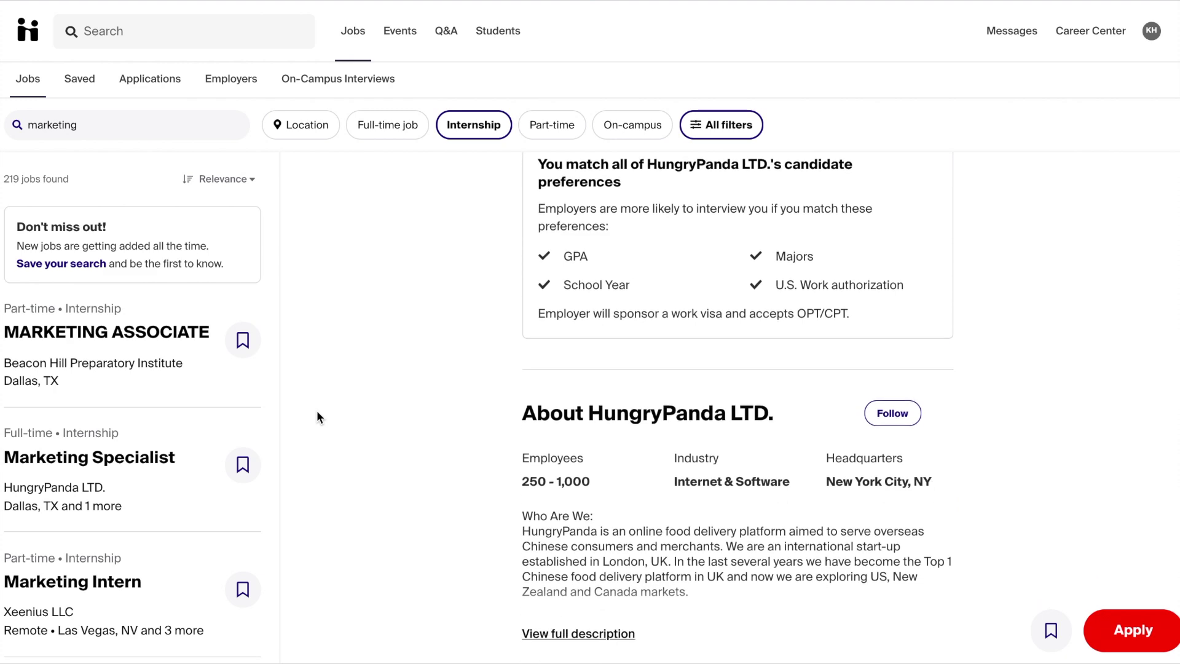
pyautogui.scroll(10, 368, 366)
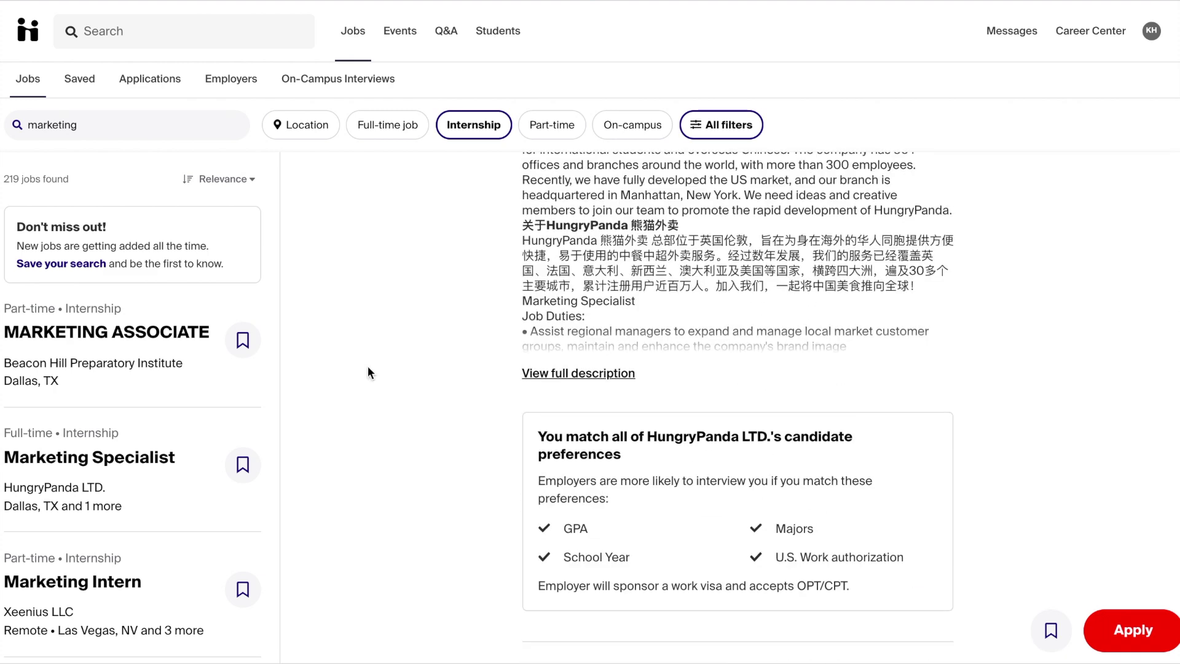
pyautogui.scroll(6, 368, 366)
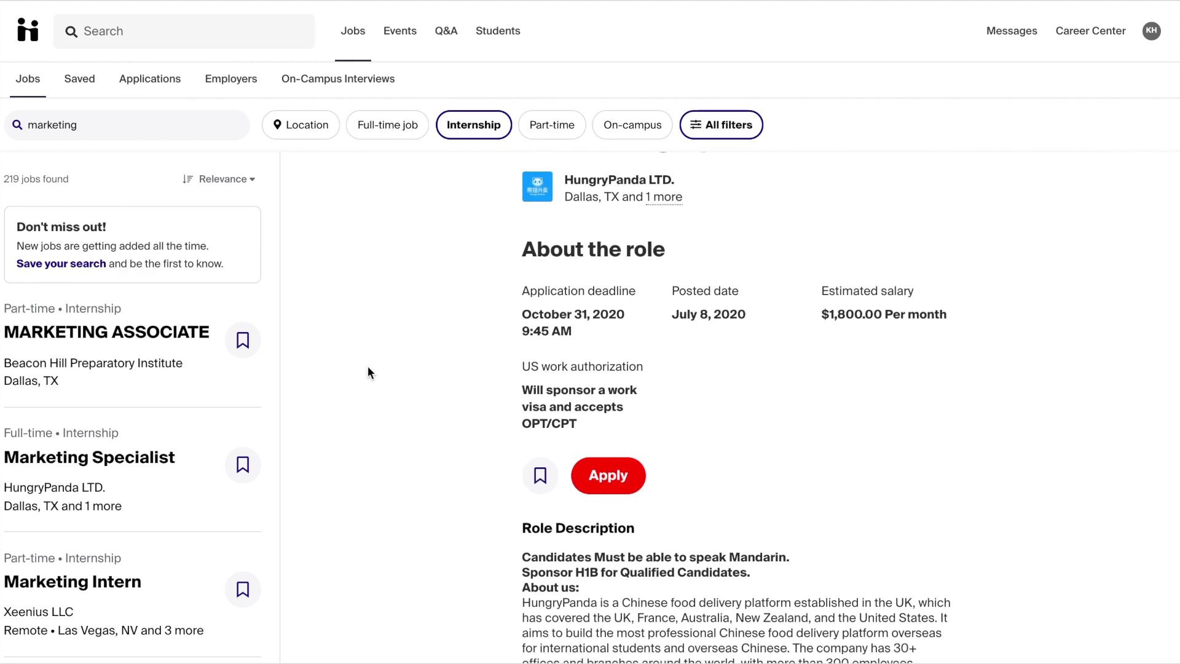
pyautogui.scroll(1, 368, 372)
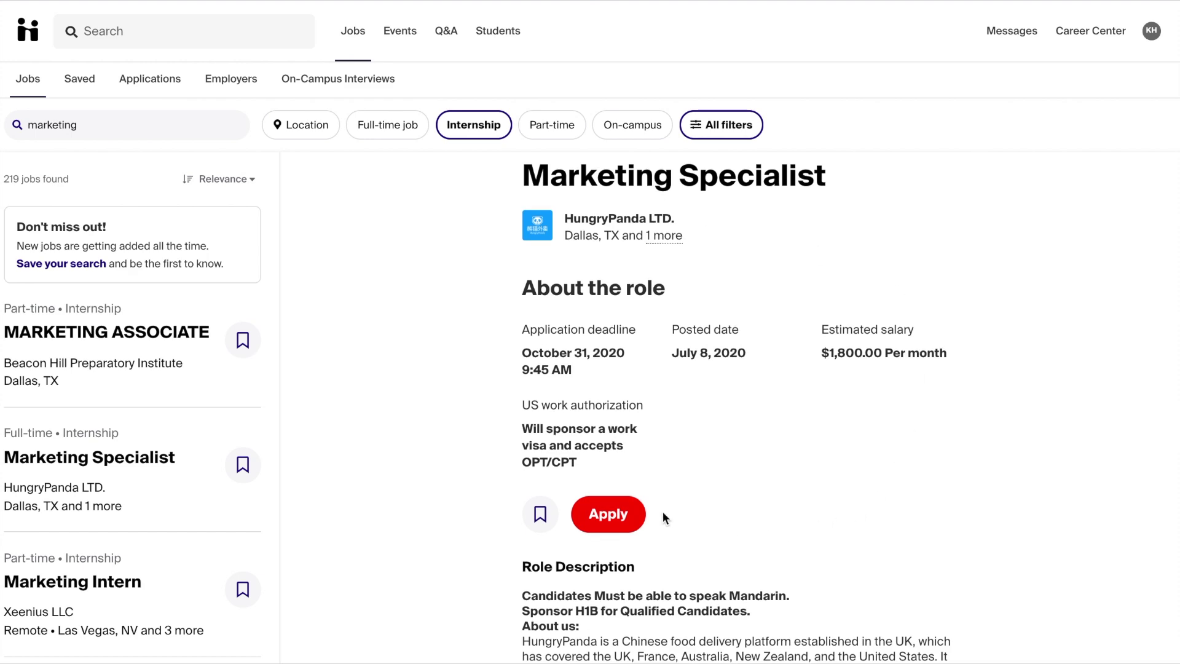
pyautogui.click(606, 513)
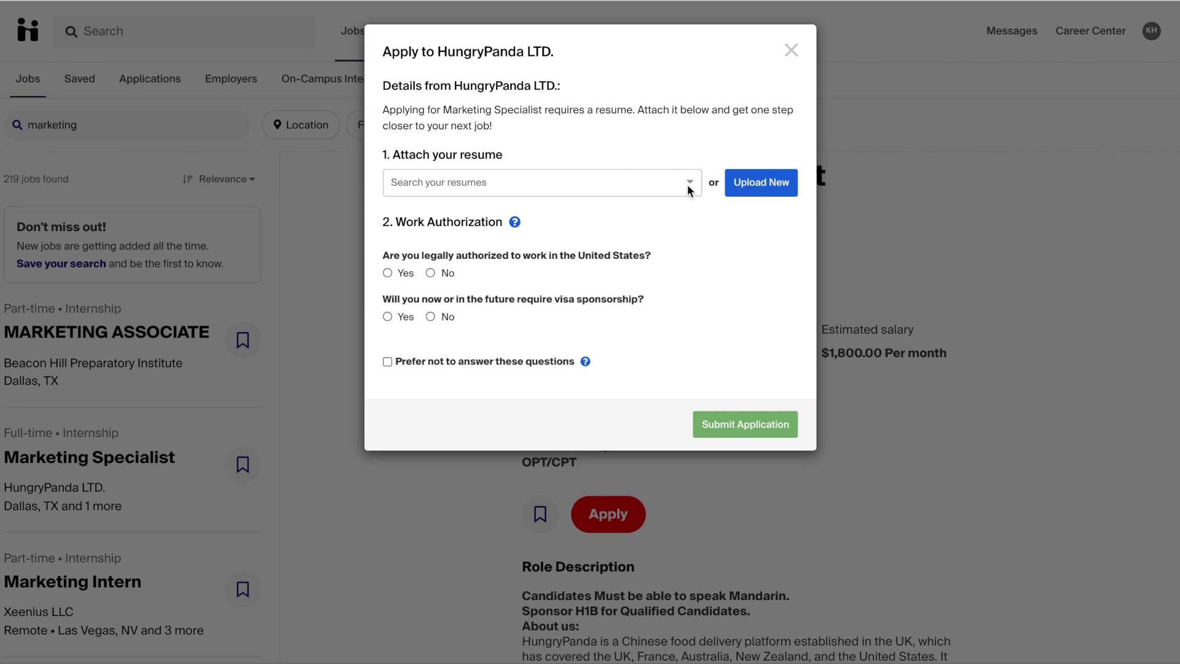
pyautogui.click(790, 50)
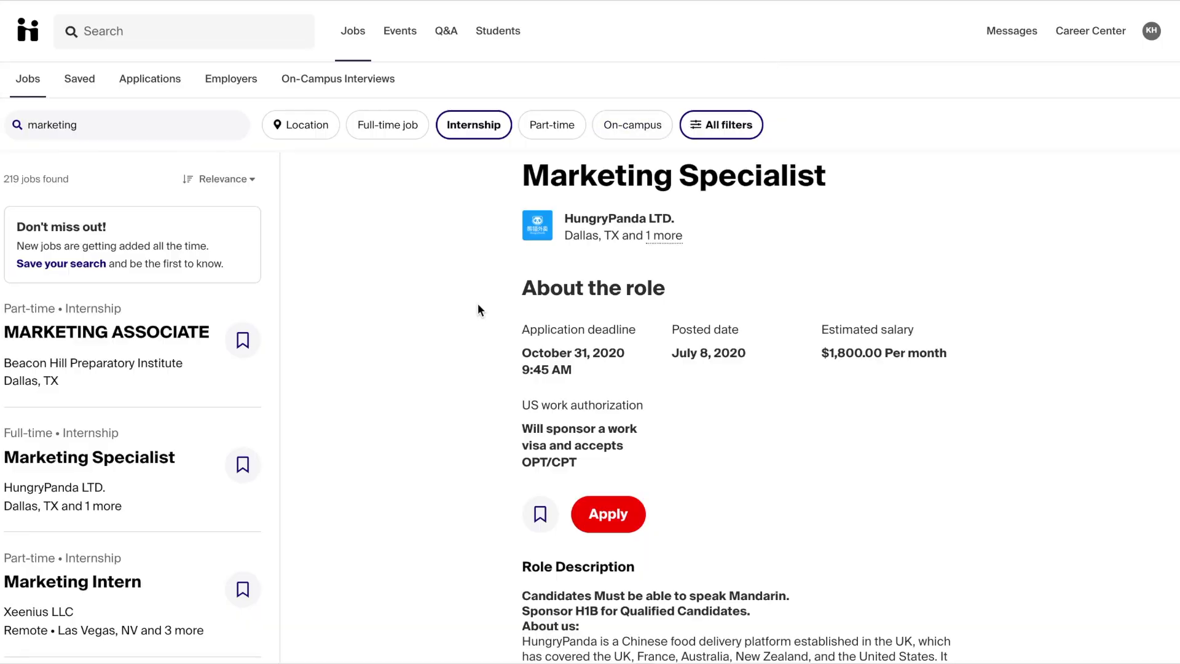
# - Open the Resources library's Online Resources article and read through Vault, GoinGlobal, InterviewStream, Focus 2, Buzzfile
pyautogui.scroll(-1, 470, 348)
pyautogui.scroll(2, 737, 215)
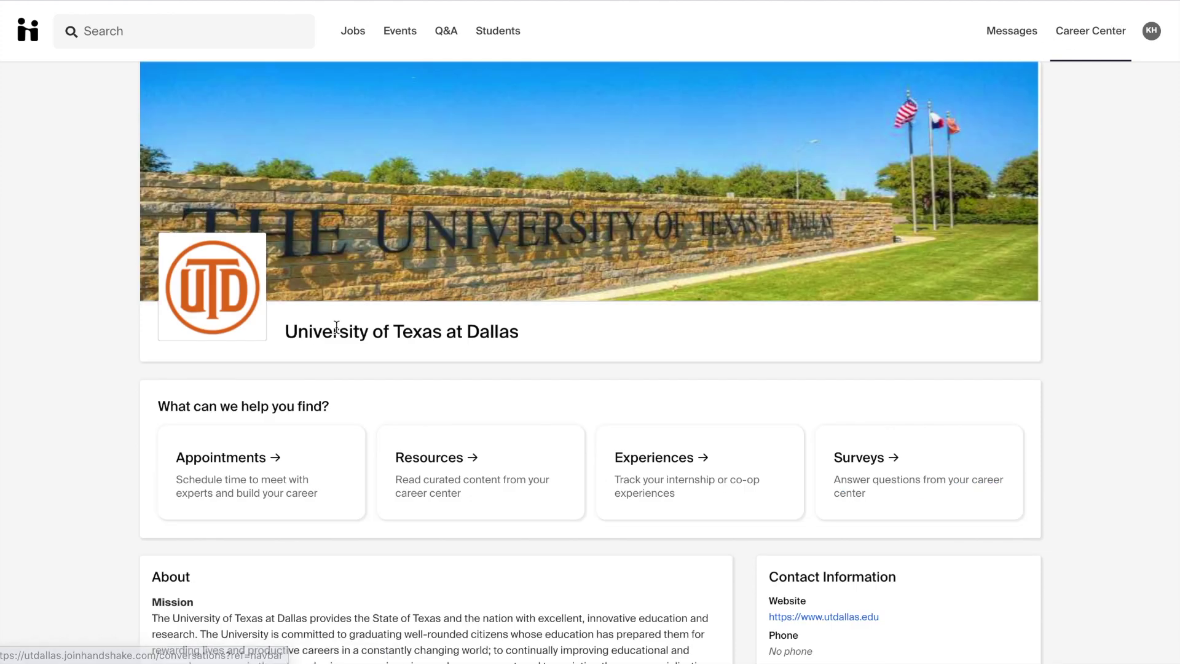
pyautogui.click(463, 487)
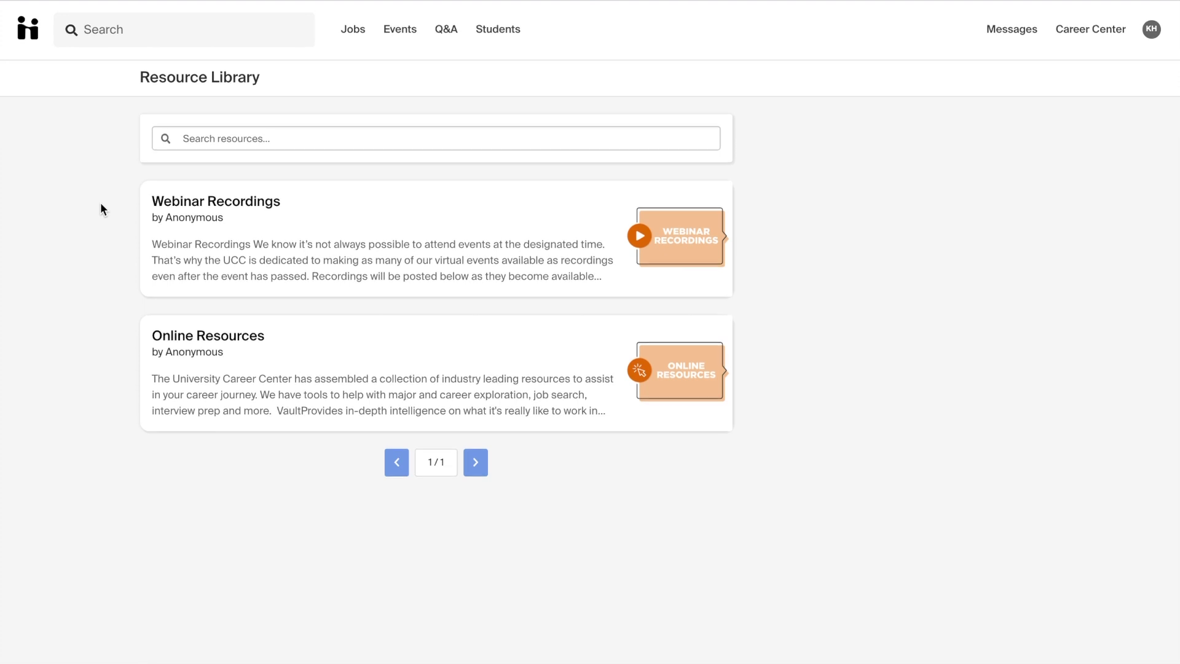
pyautogui.click(190, 342)
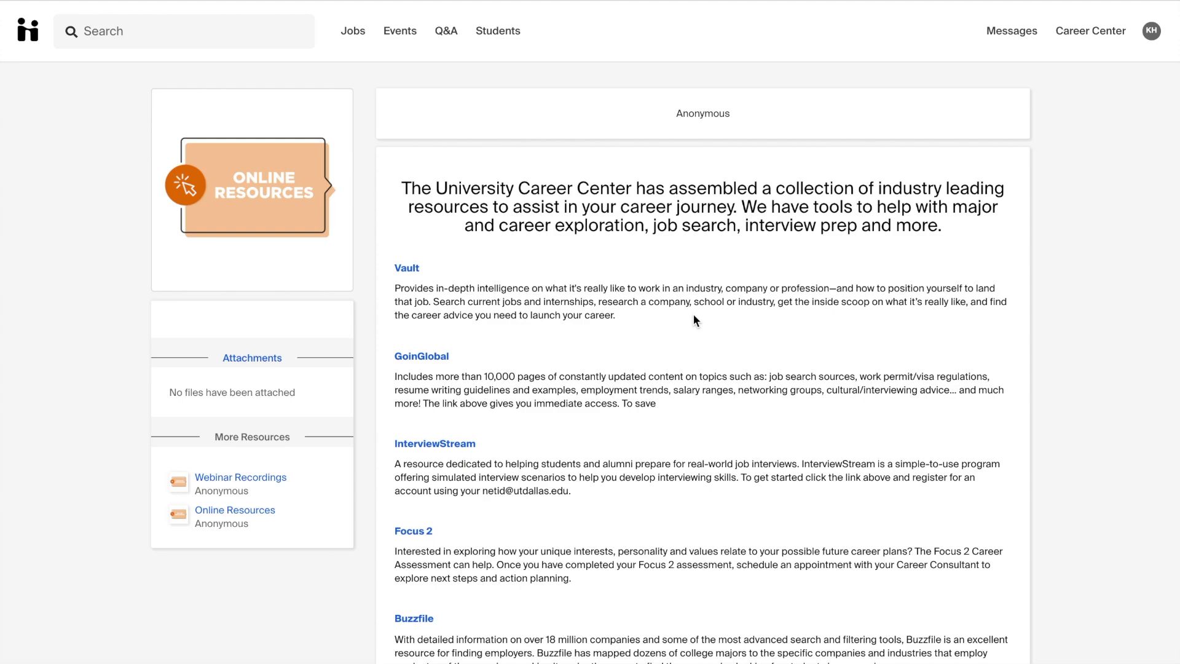
pyautogui.scroll(-3, 705, 322)
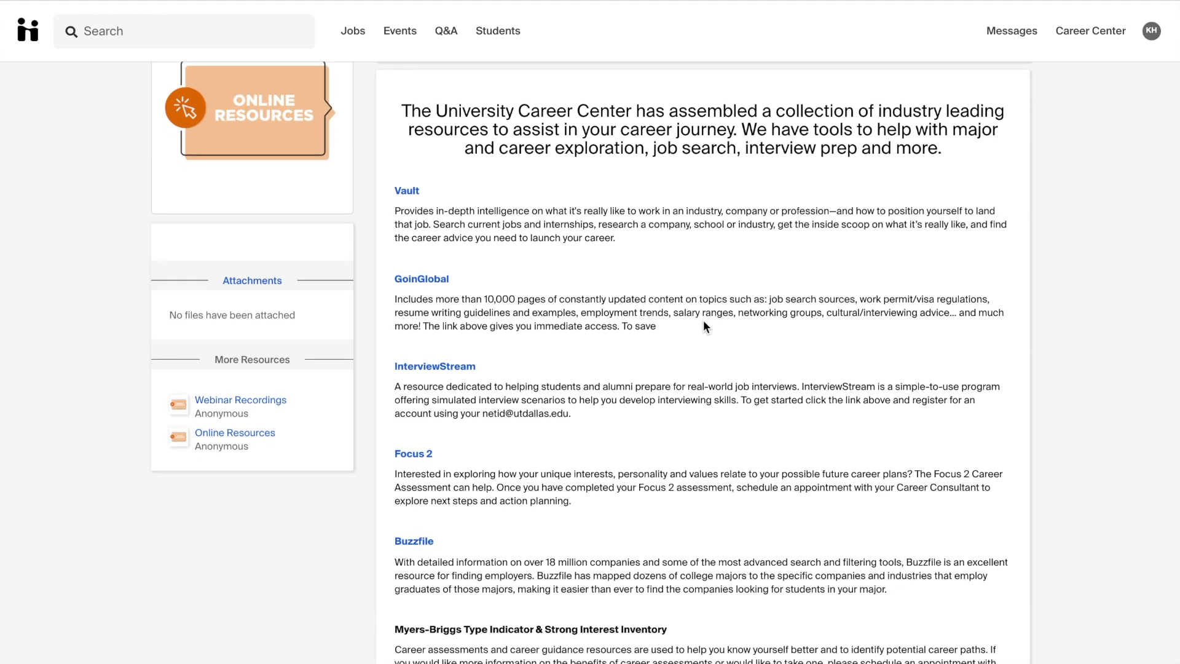
pyautogui.scroll(-3, 705, 326)
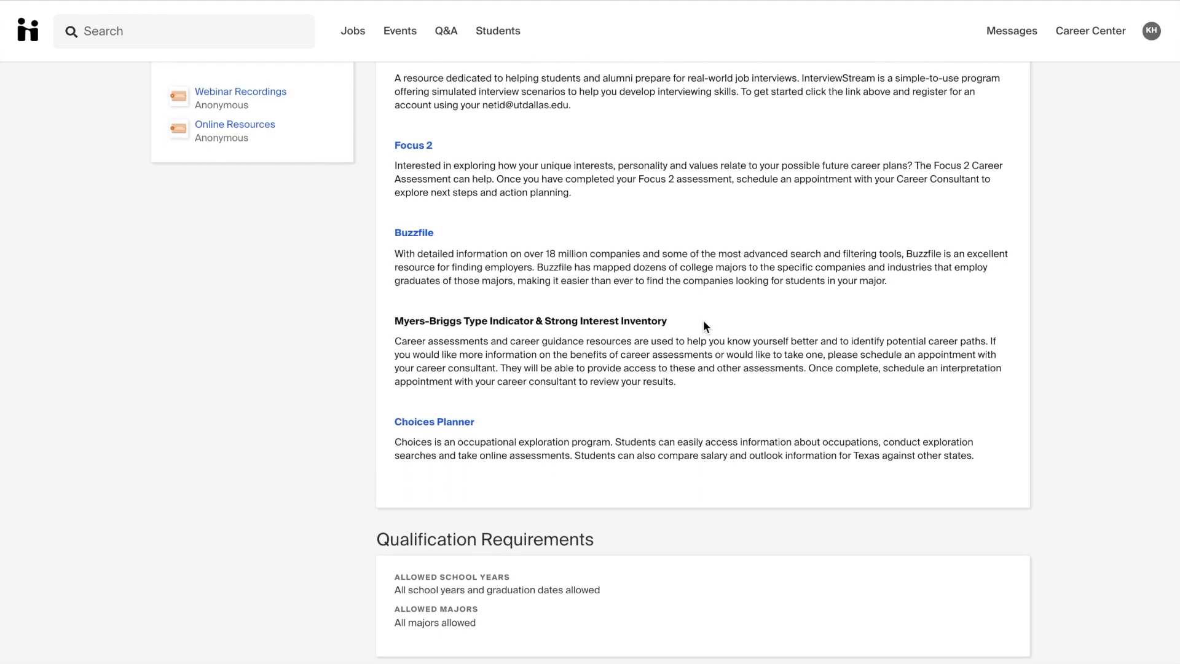
pyautogui.scroll(4, 706, 327)
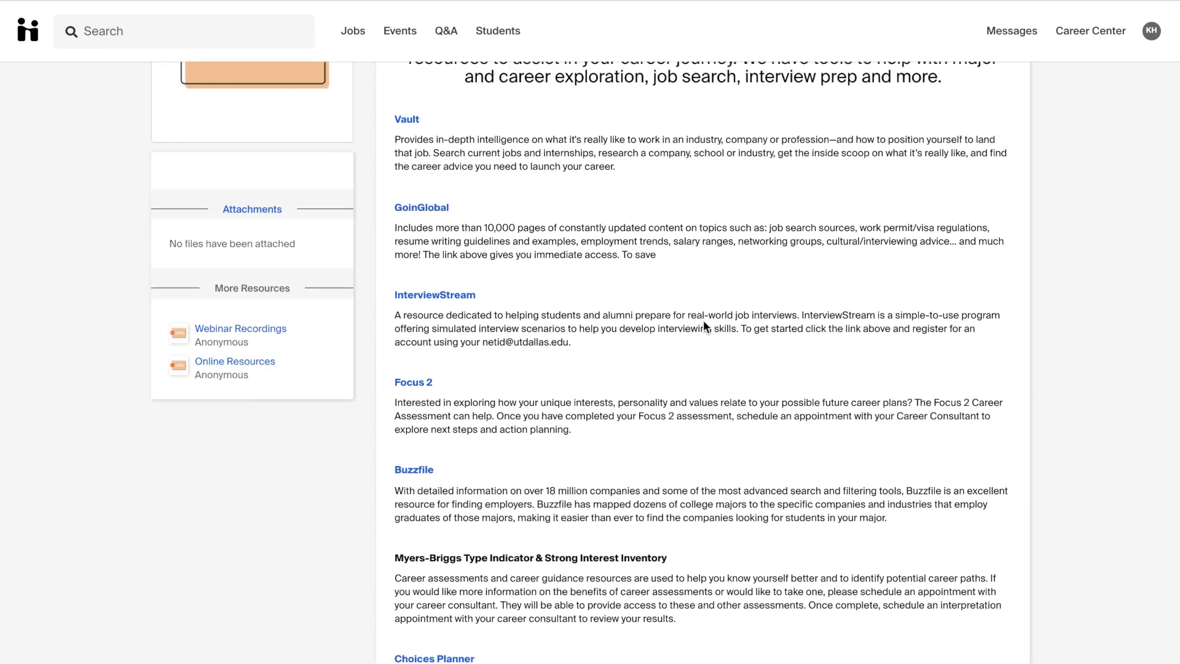
pyautogui.scroll(1, 706, 326)
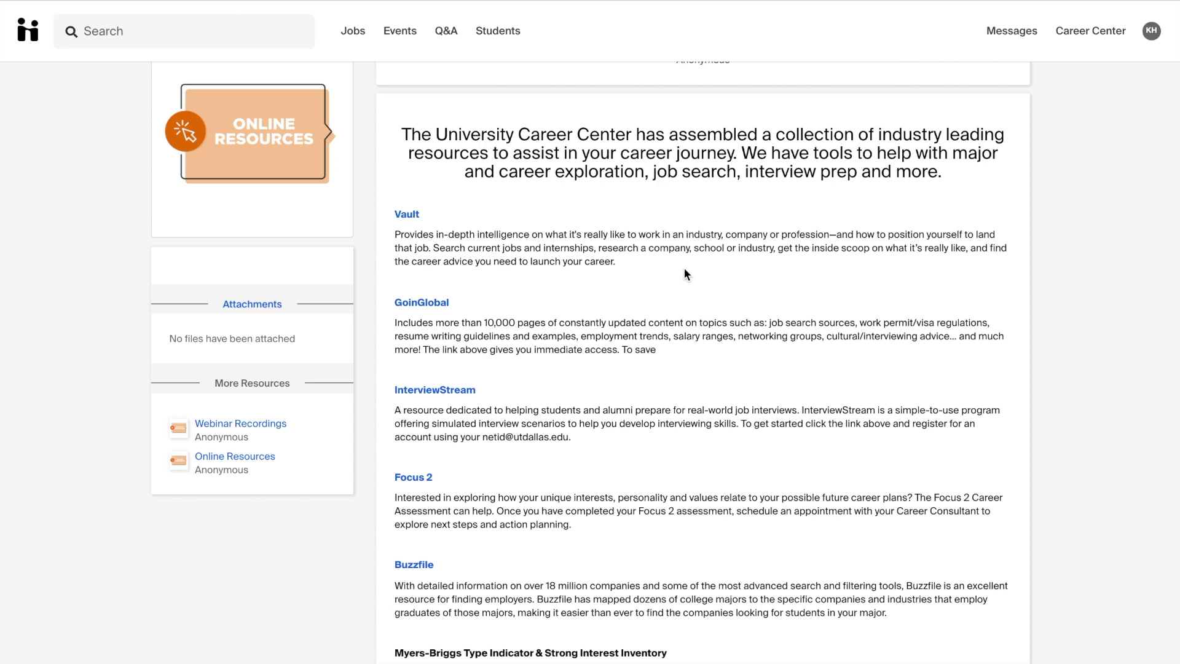
pyautogui.scroll(1, 686, 274)
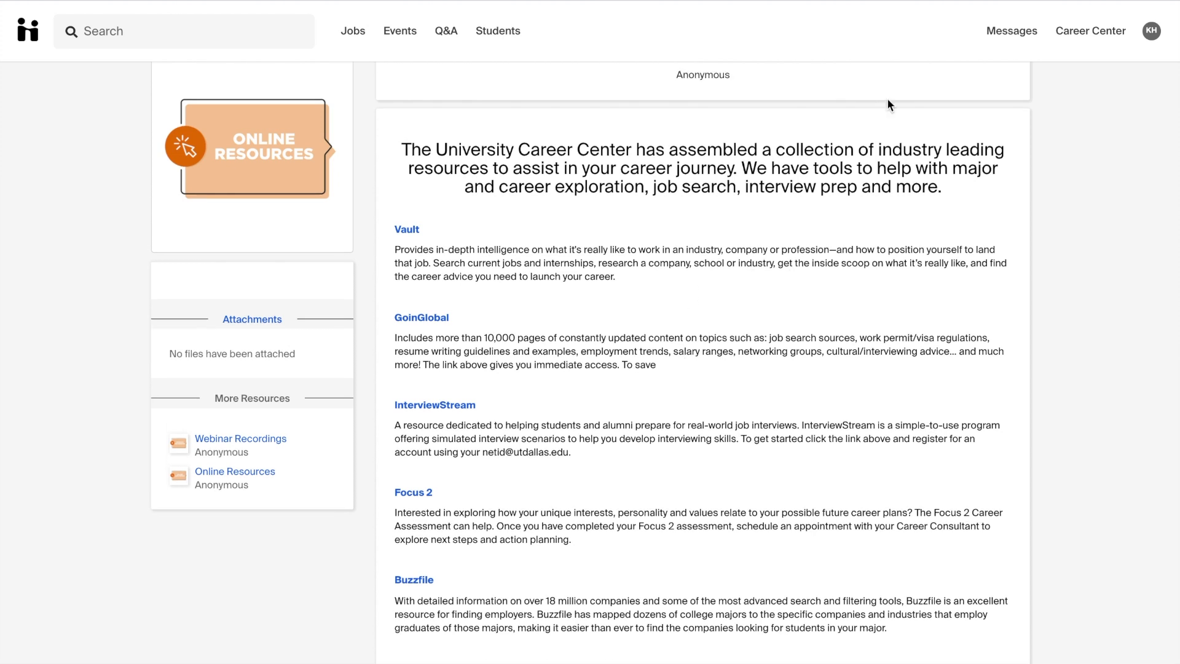
# - Open My Profile from the avatar menu and scroll through its sections and 15% completion
pyautogui.click(1151, 31)
pyautogui.click(1085, 70)
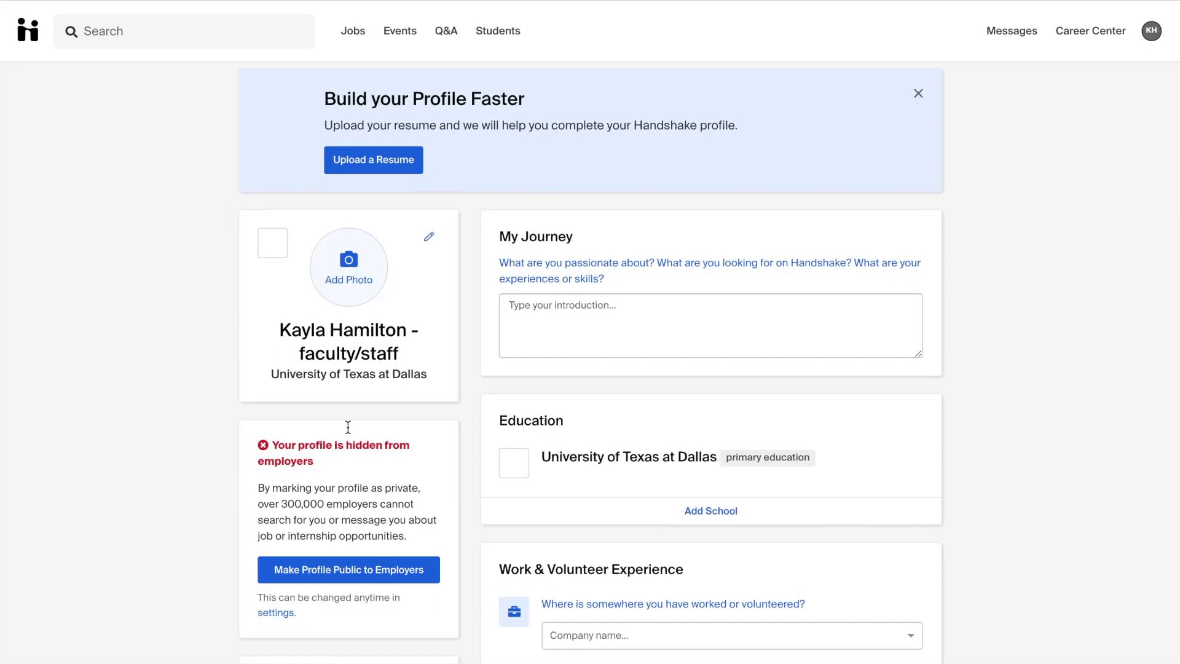
pyautogui.scroll(-2, 223, 440)
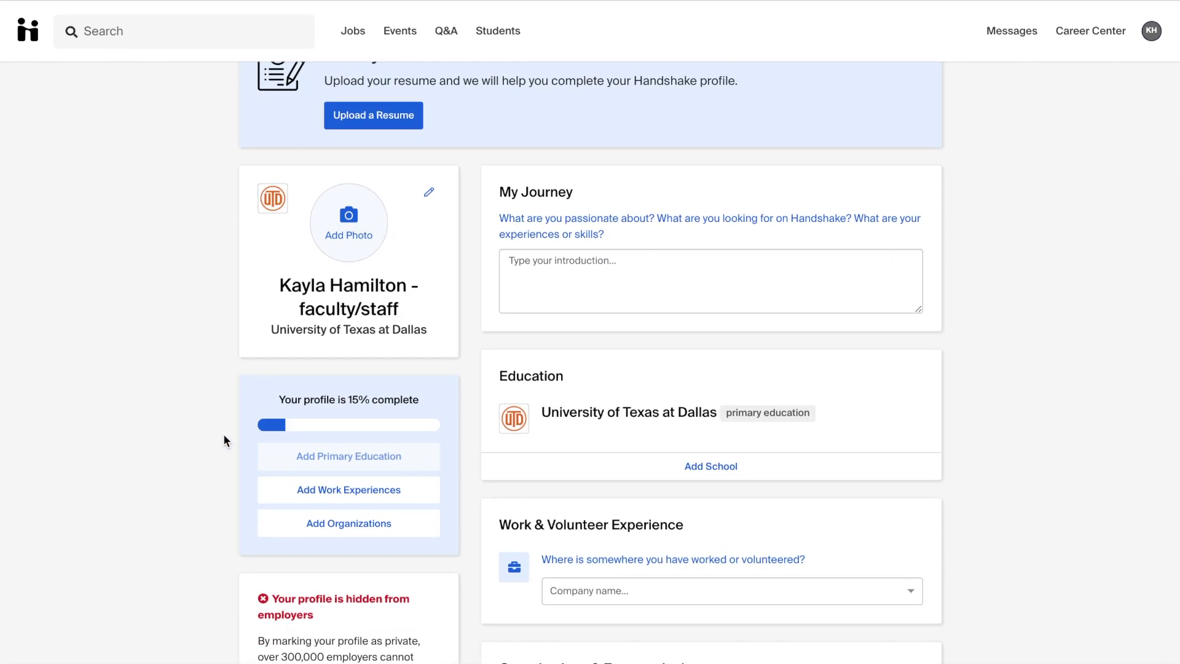
pyautogui.scroll(-5, 223, 440)
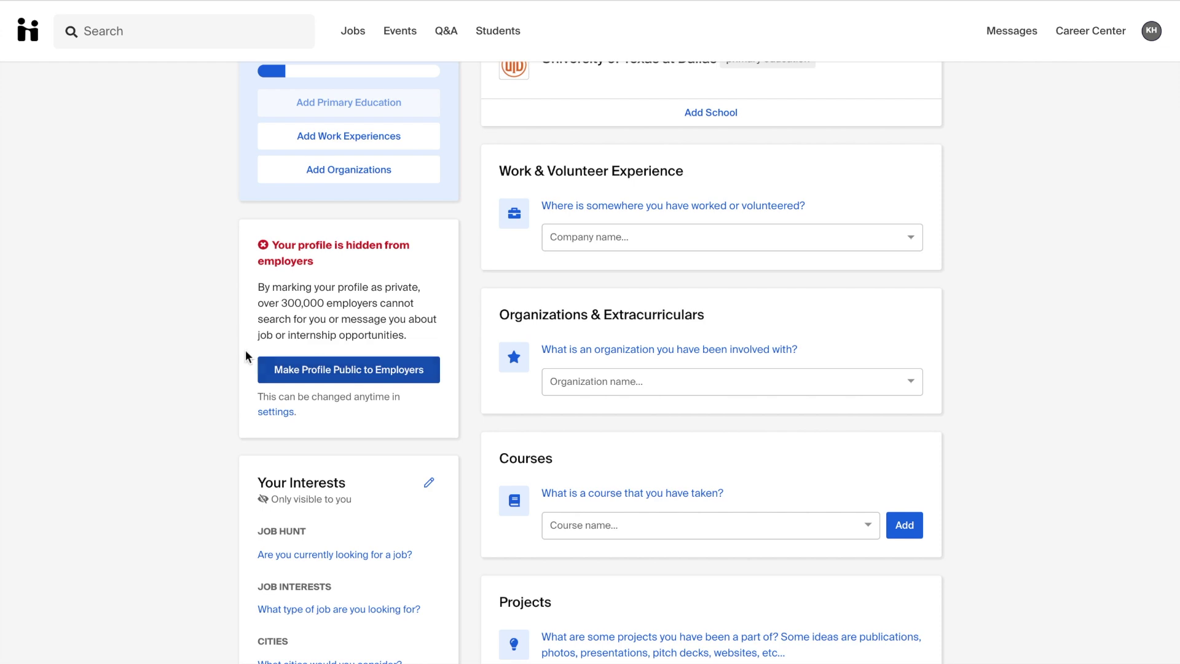
pyautogui.scroll(-2, 197, 304)
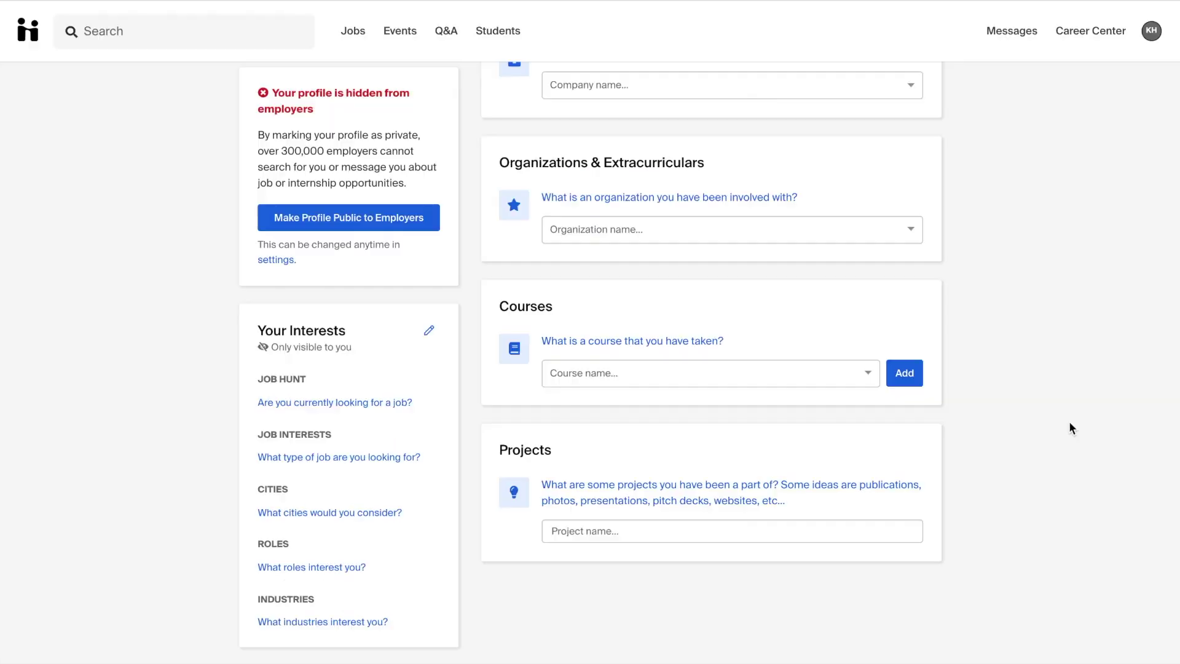
pyautogui.scroll(3, 1068, 421)
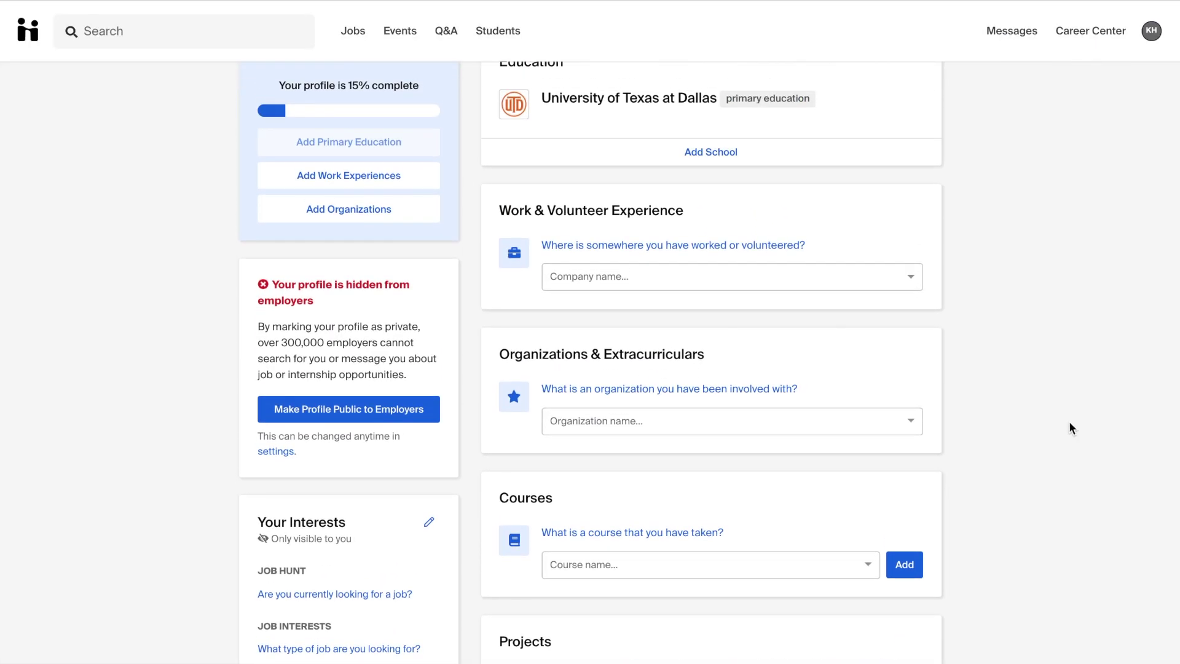
pyautogui.scroll(5, 1070, 423)
pyautogui.scroll(1, 1070, 422)
pyautogui.scroll(2, 1069, 422)
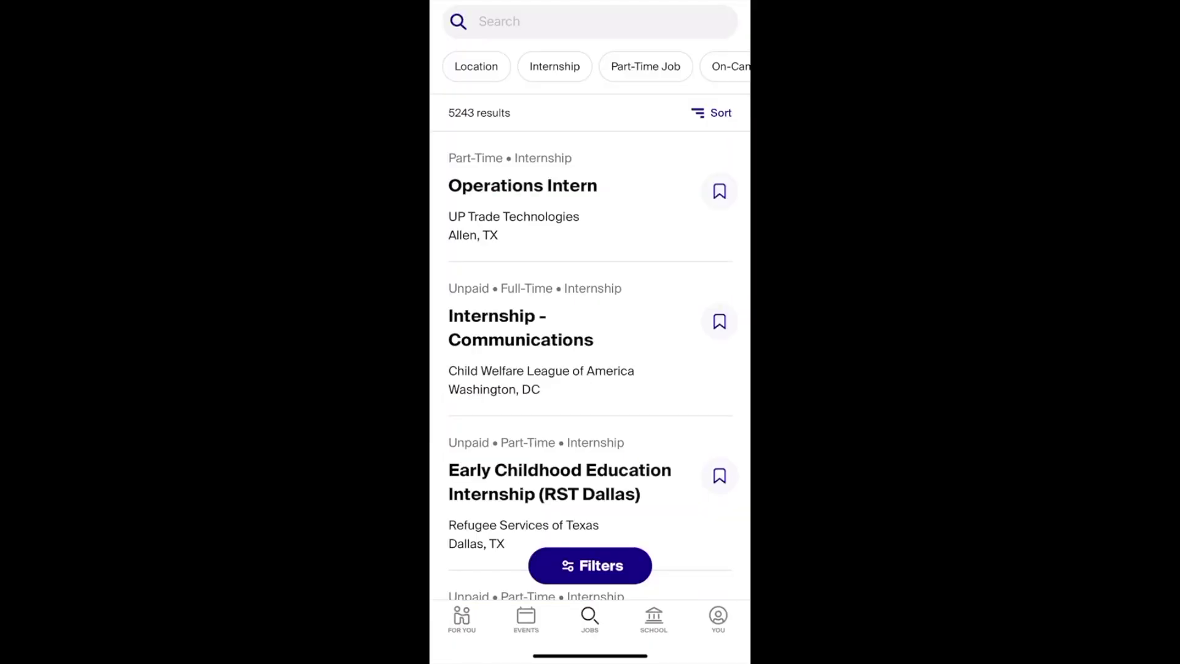
# - In the mobile app, filter jobs to internships within 30 miles, showing 935 results
pyautogui.scroll(-10, 590, 319)
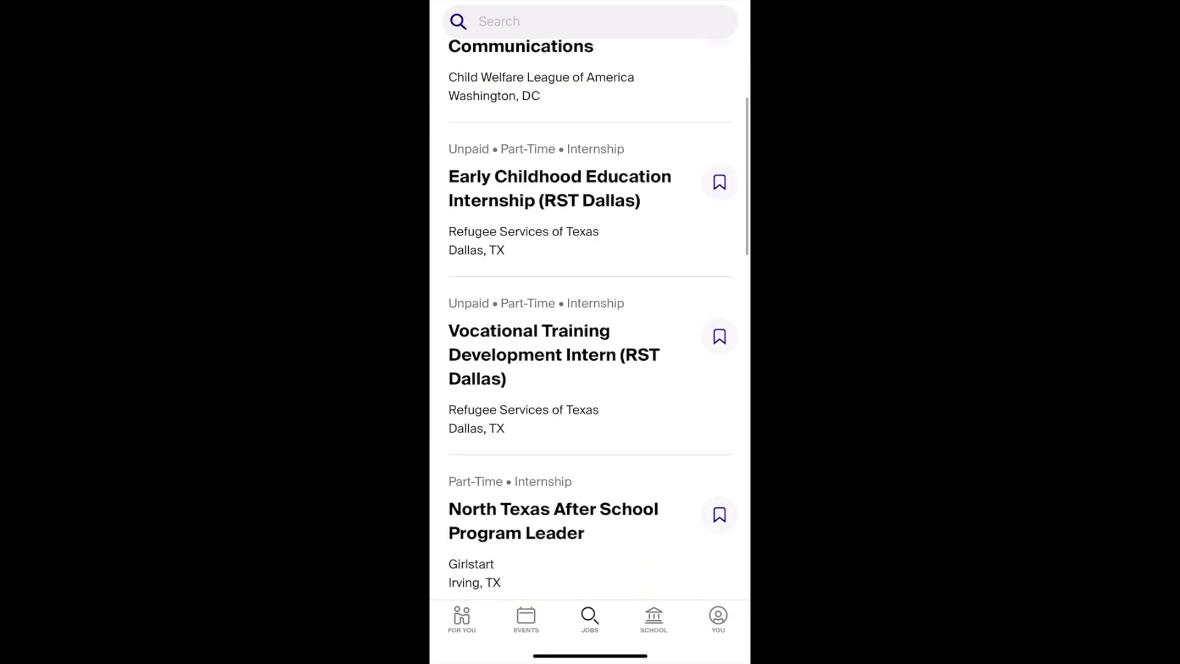
pyautogui.scroll(10, 590, 320)
pyautogui.click(590, 565)
pyautogui.click(691, 121)
pyautogui.scroll(-4, 590, 332)
pyautogui.click(456, 289)
pyautogui.click(457, 438)
pyautogui.click(457, 437)
pyautogui.click(590, 601)
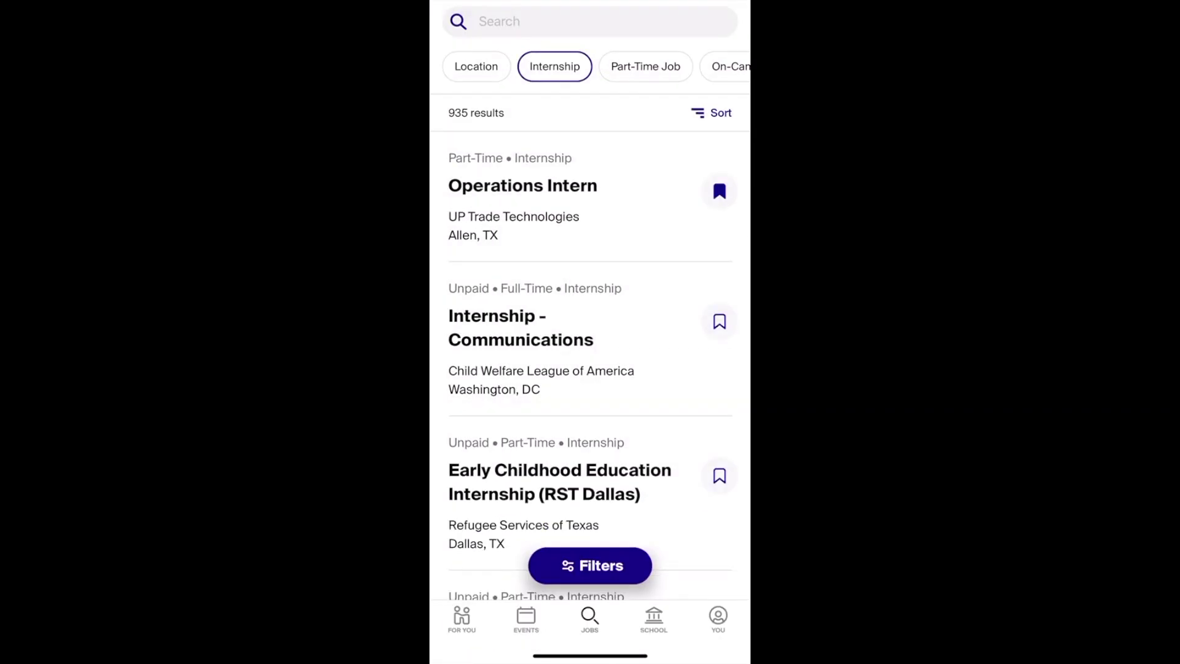
# - Open the Operations Intern job, follow Deloitte and Sodexo, and open the University of Texas at Dallas career center
pyautogui.click(523, 186)
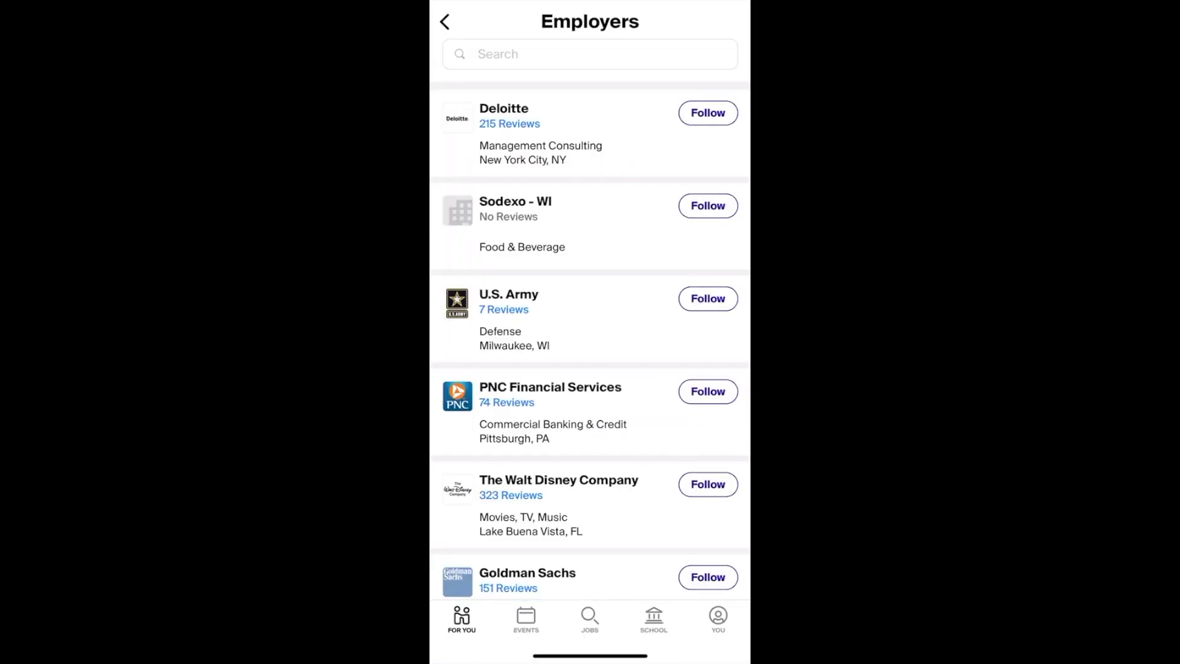
pyautogui.click(708, 112)
pyautogui.click(708, 206)
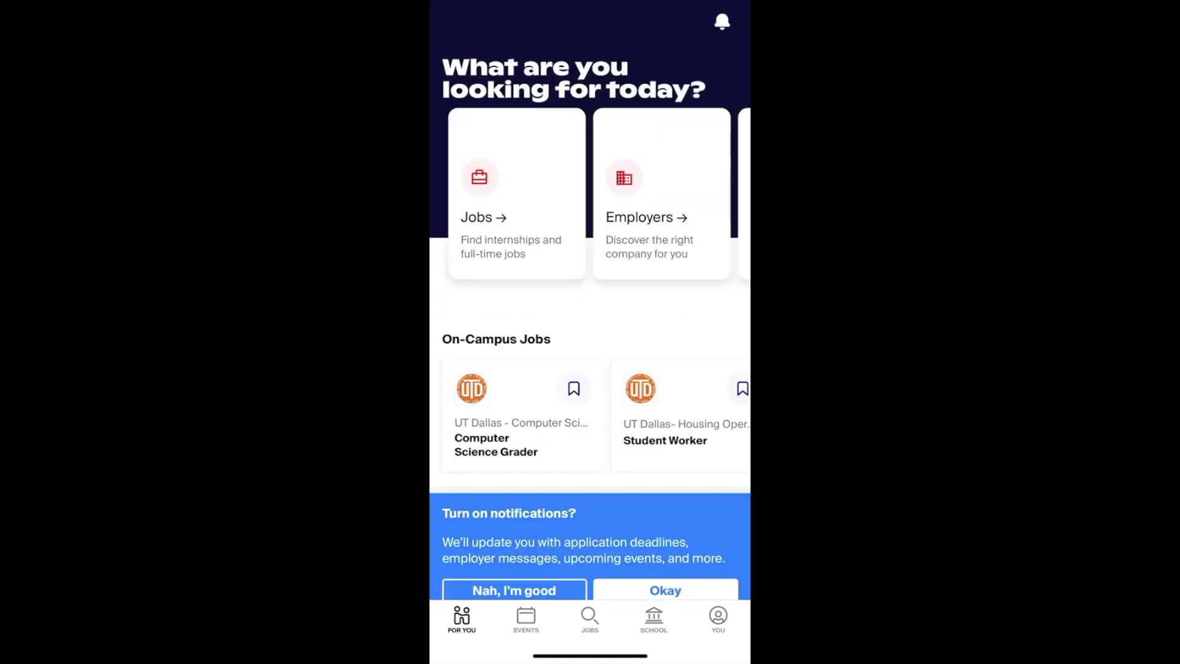
pyautogui.hscroll(10, 590, 194)
pyautogui.click(648, 196)
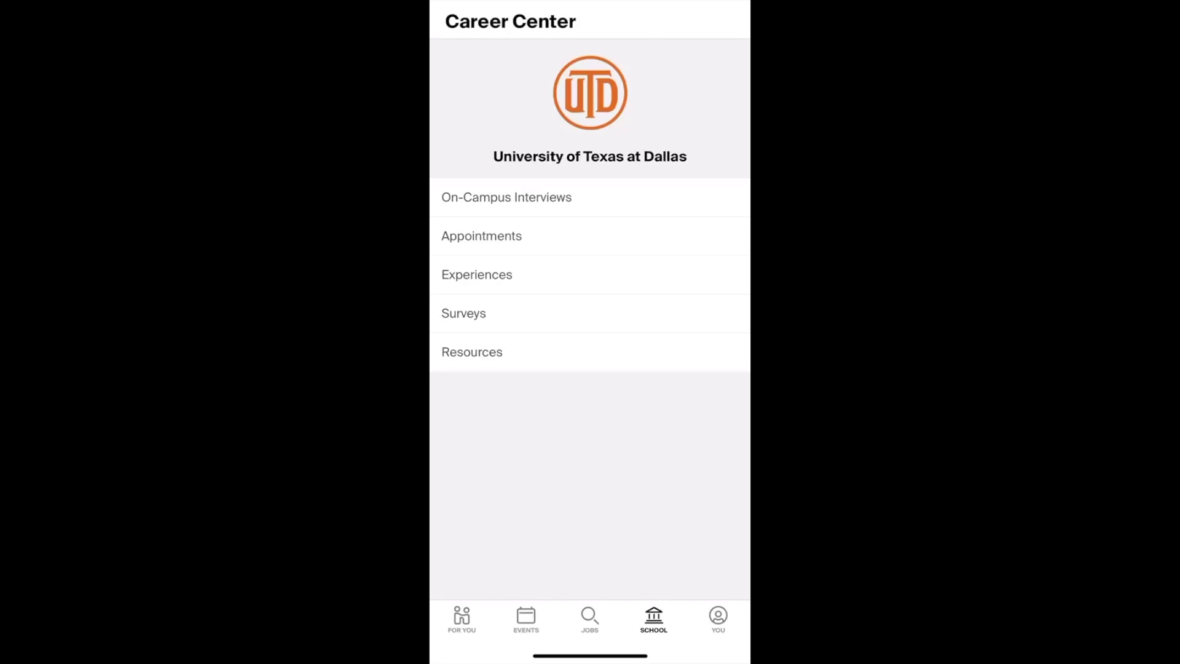